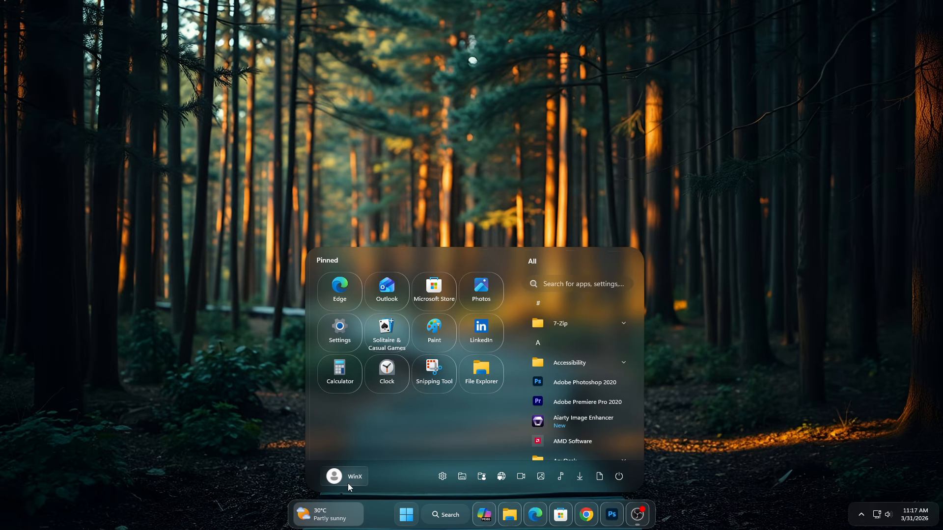
Examine the customised Start menu's account entry and its full list of installed apps, and close the menu.
left_click(348, 483)
left_click(346, 478)
scroll(554, 373, "down", 3)
scroll(554, 375, "down", 8)
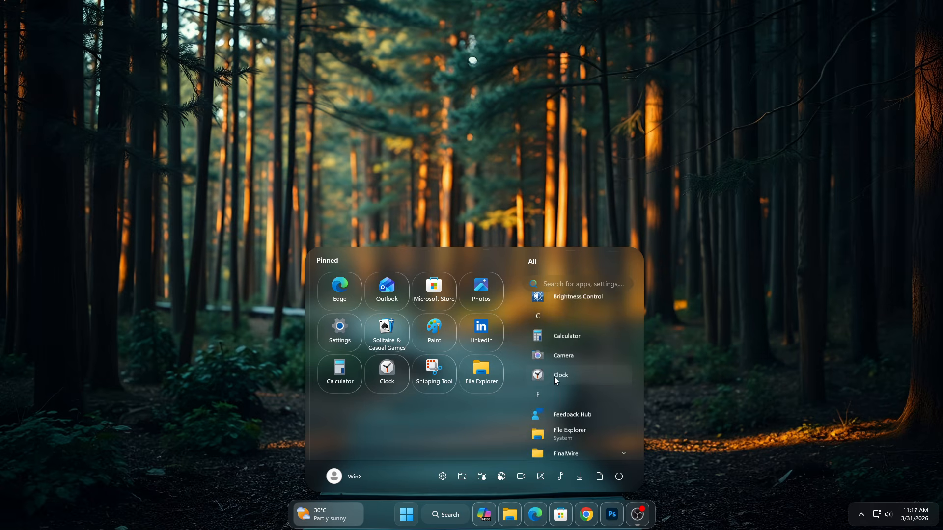
scroll(555, 381, "down", 10)
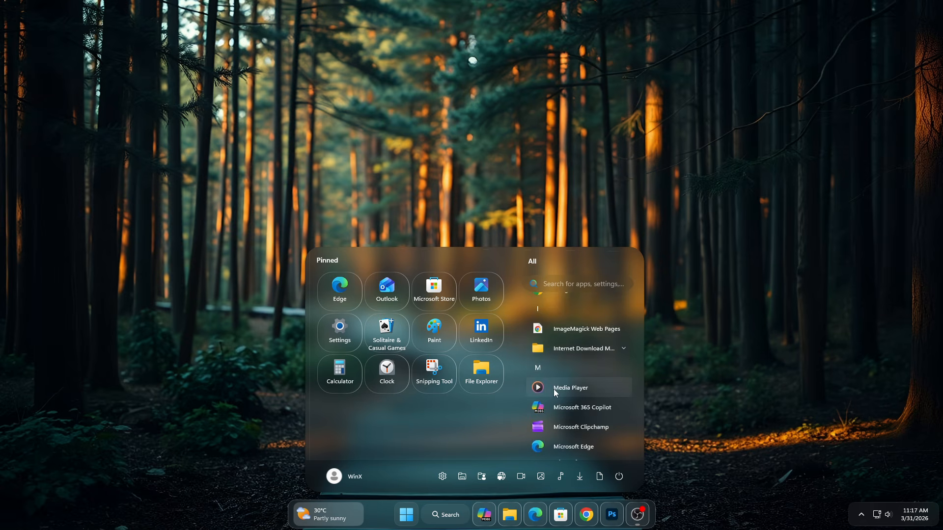
scroll(557, 412, "down", 10)
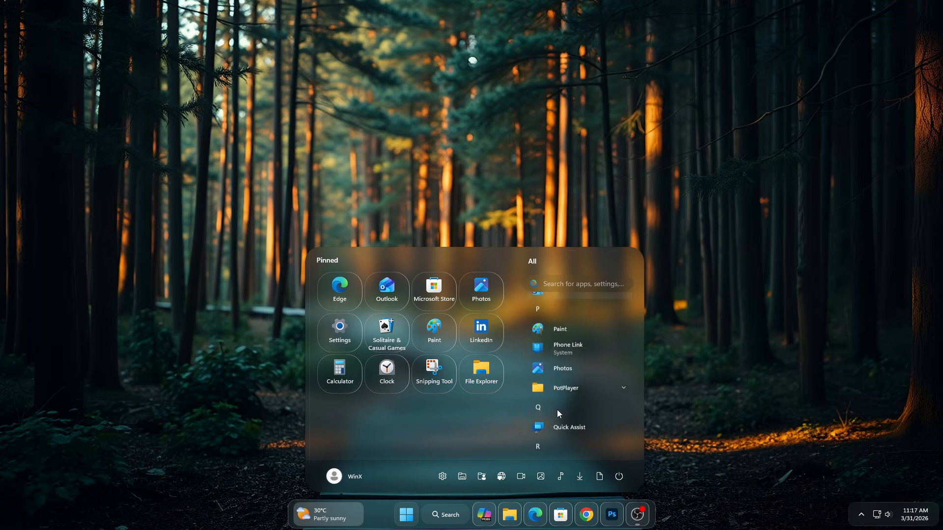
scroll(557, 412, "down", 8)
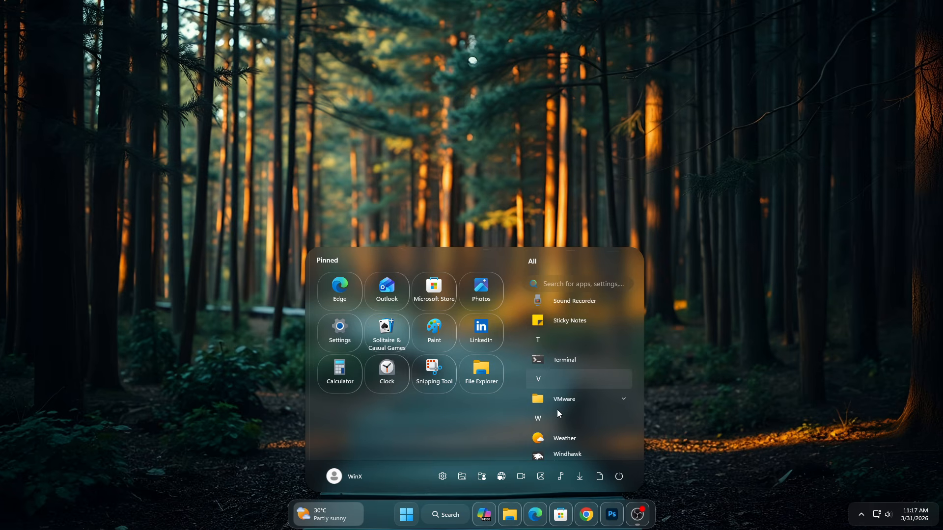
scroll(558, 412, "up", 3)
scroll(557, 410, "up", 5)
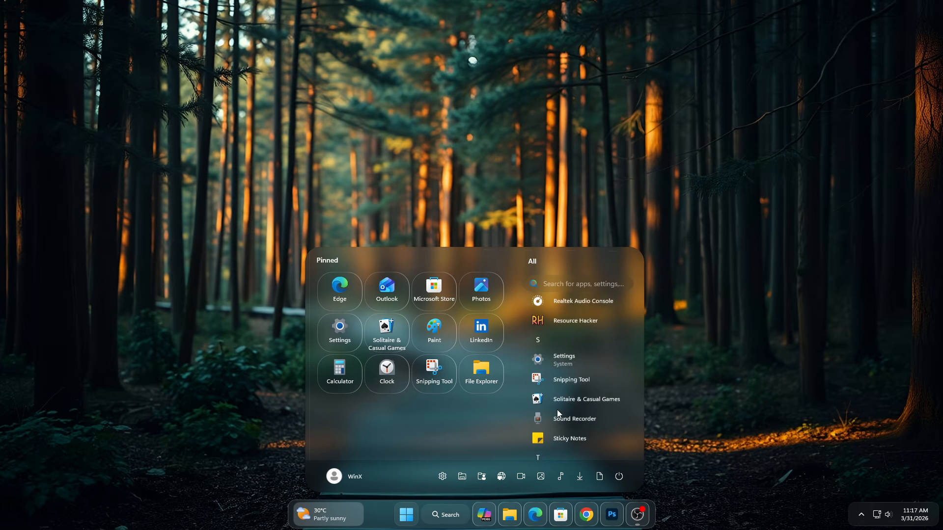
left_click(406, 515)
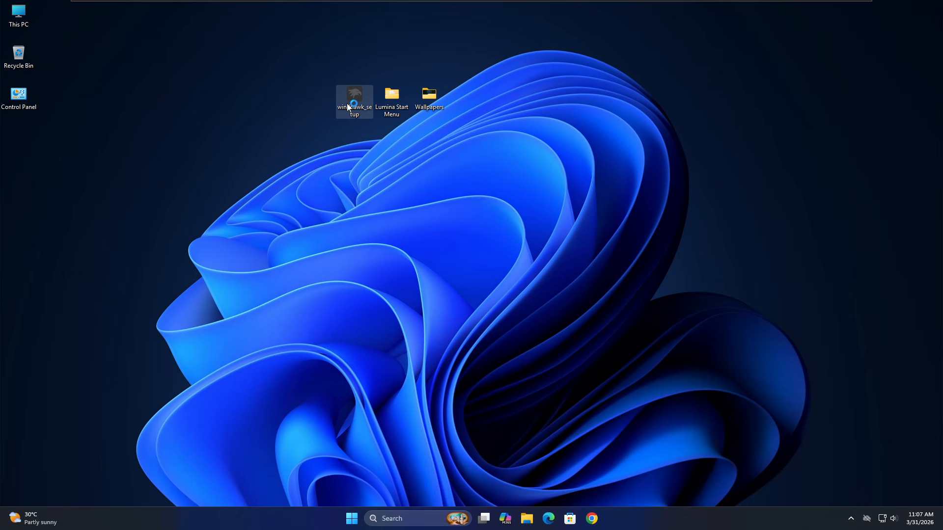
Install Windhawk as a standard installation in C:\Program Files\Windhawk, launch it and show its catalogue of available mods.
left_click(471, 279)
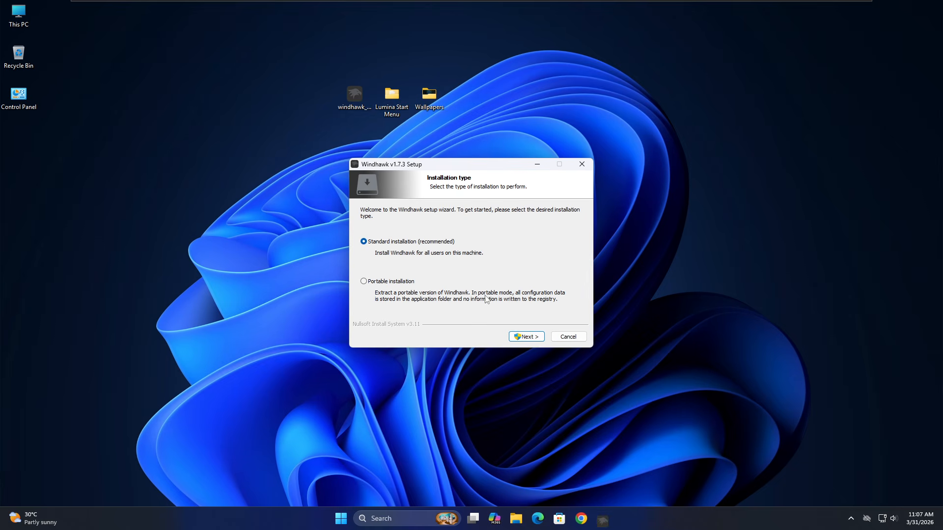
left_click(518, 336)
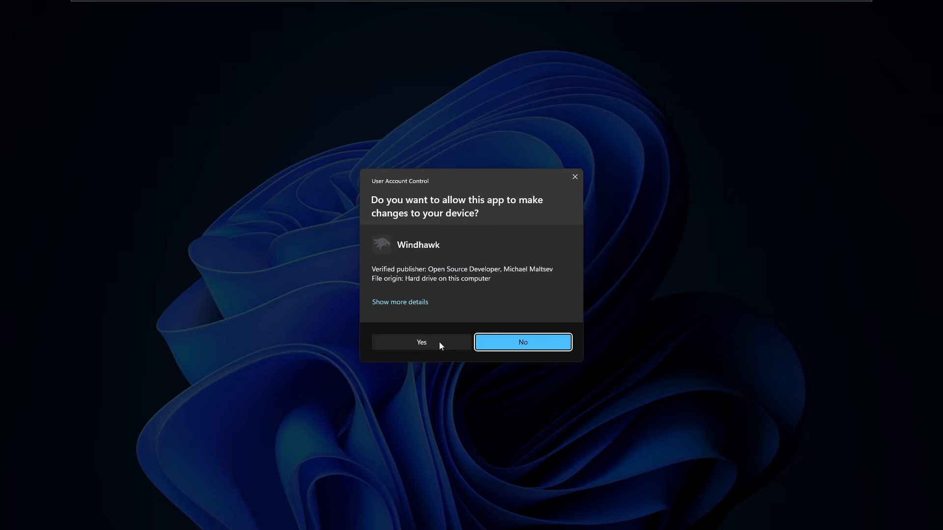
left_click(480, 347)
left_click(521, 338)
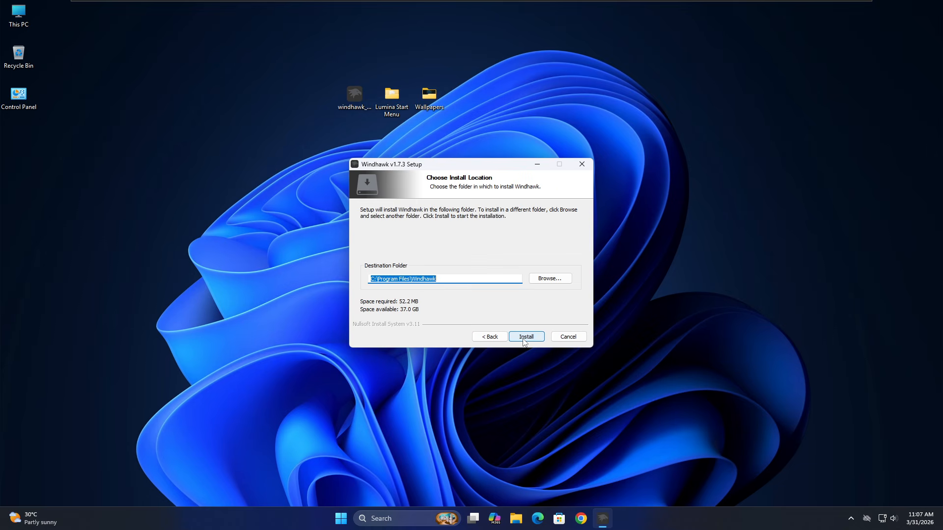
left_click(522, 338)
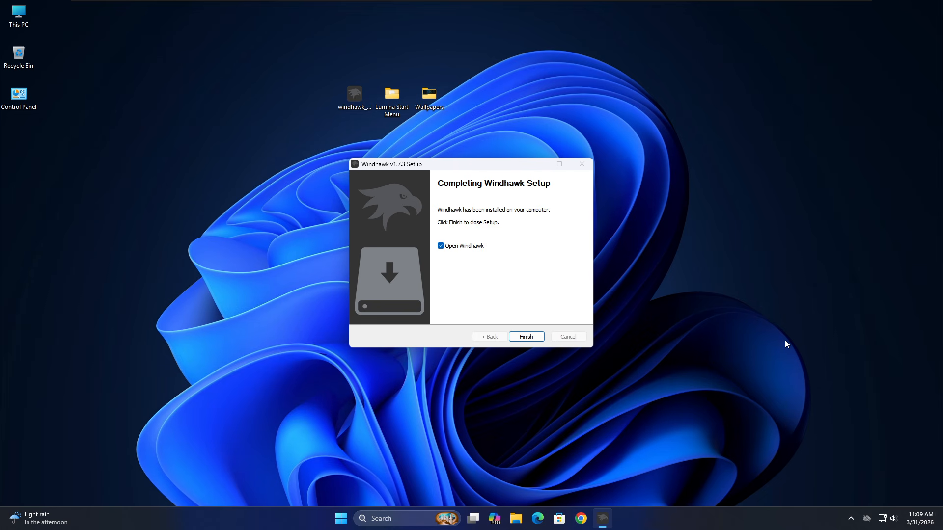
left_click(530, 337)
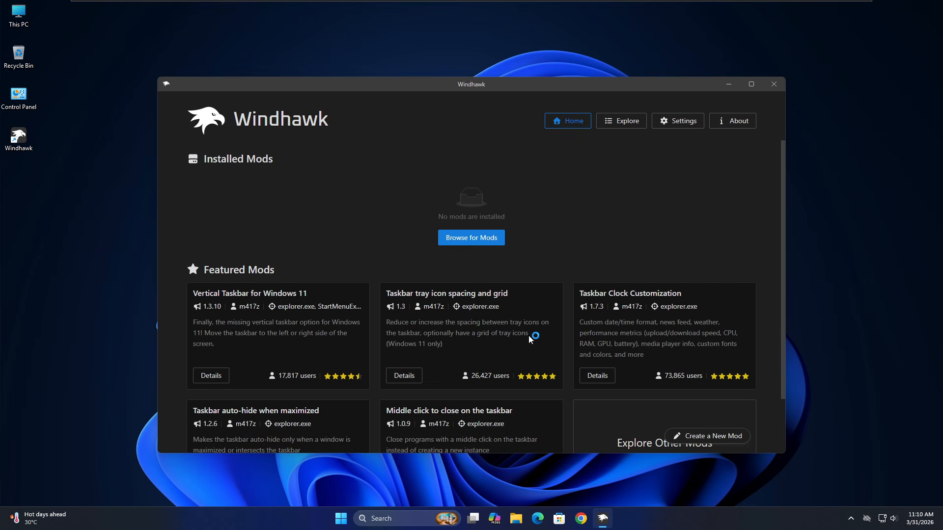
left_click(617, 123)
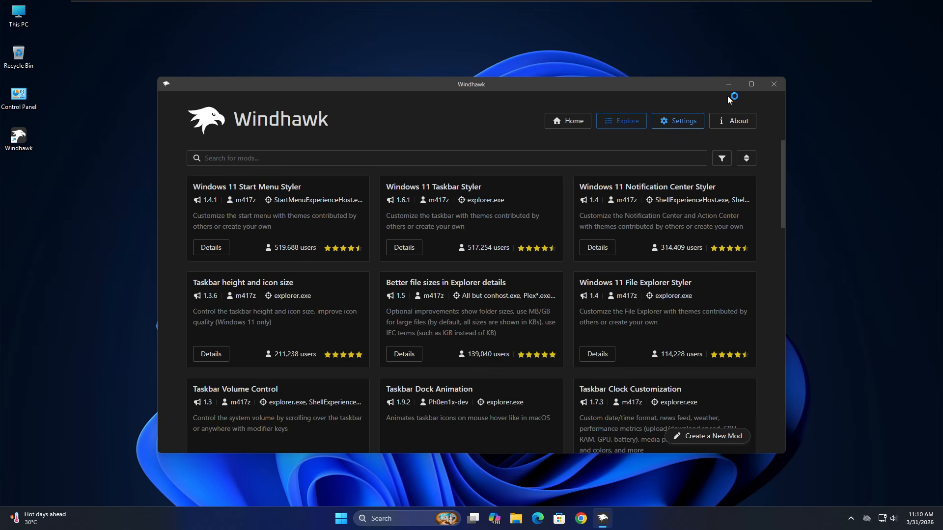
Minimize Windhawk and open the Wallpapers folder on the desktop.
left_click(729, 85)
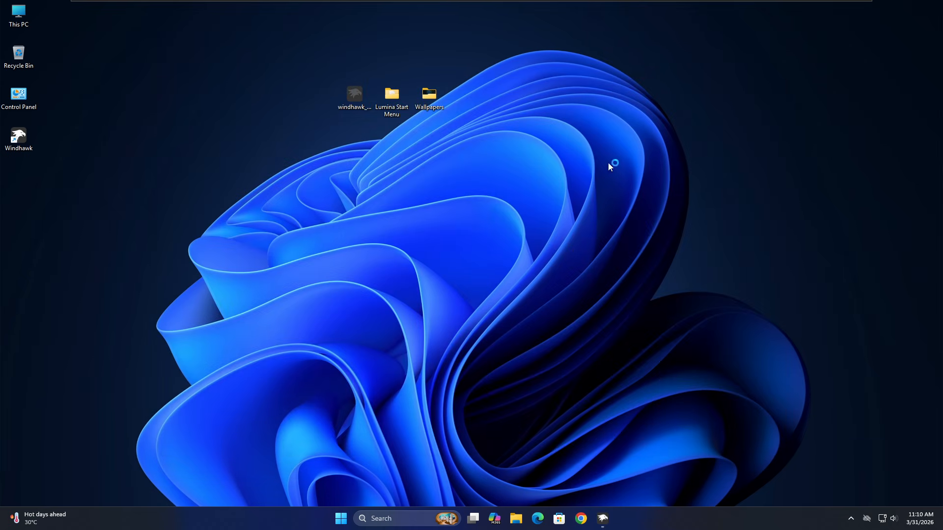
right_click(439, 96)
left_click(458, 131)
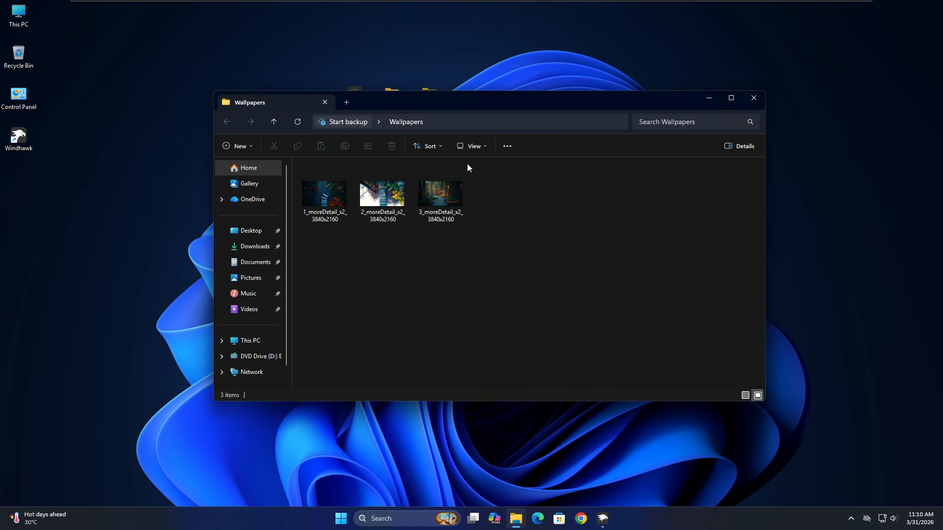
Set the image 2_moreDetail_x2_3840x2160 as the desktop background.
right_click(383, 201)
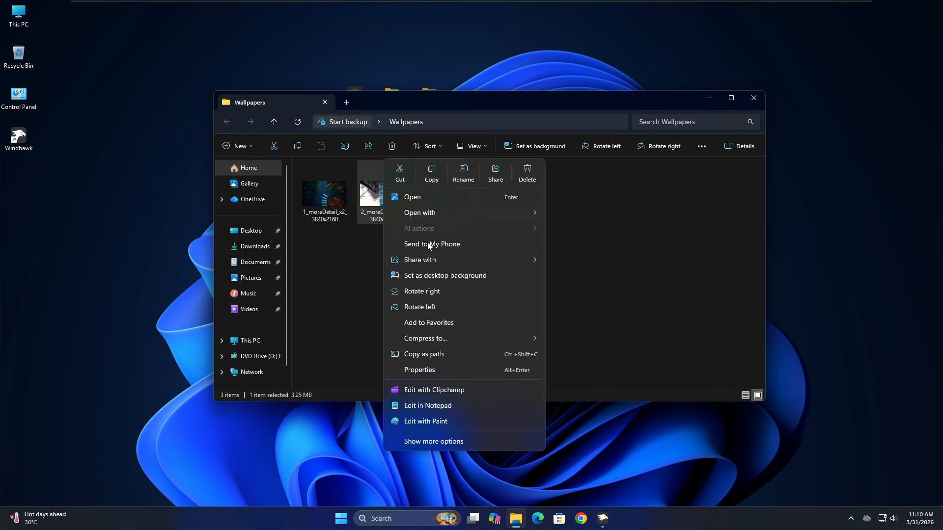
left_click(427, 275)
left_click_drag(430, 111, 406, 103)
Set the image 3_moreDetail_x2_3840x2160 as the desktop background and close the Wallpapers folder.
right_click(423, 158)
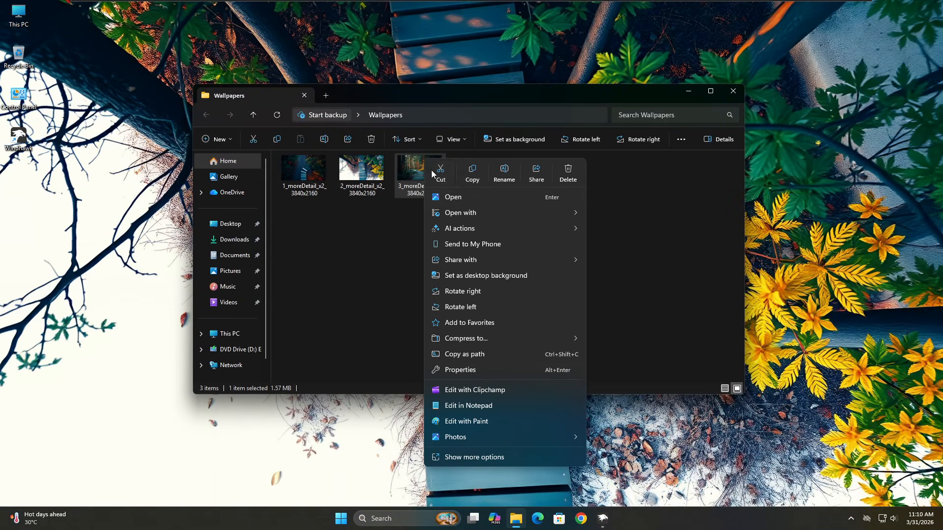
left_click(461, 271)
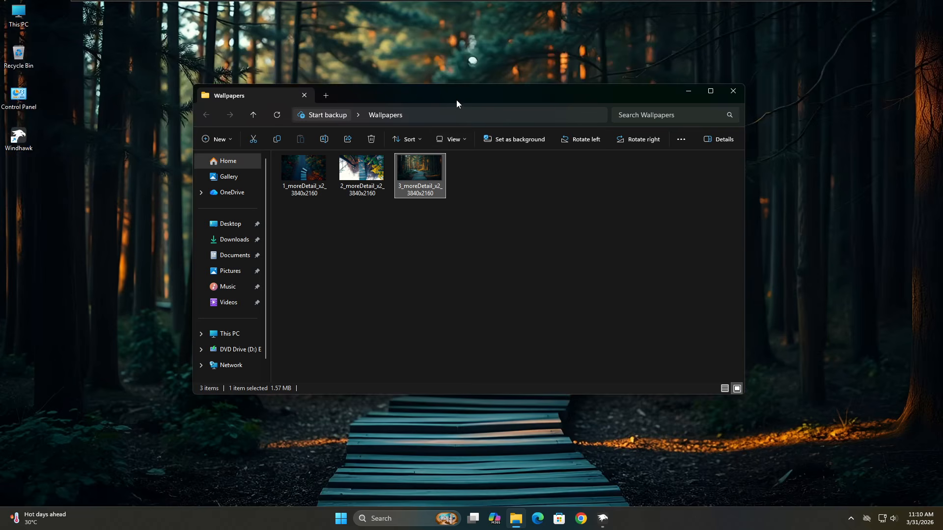
left_click_drag(456, 99, 440, 80)
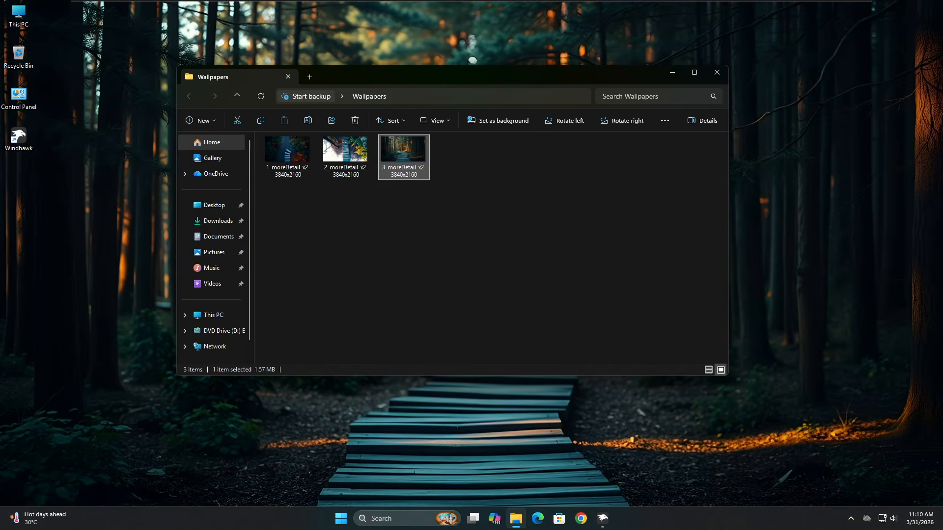
left_click(717, 73)
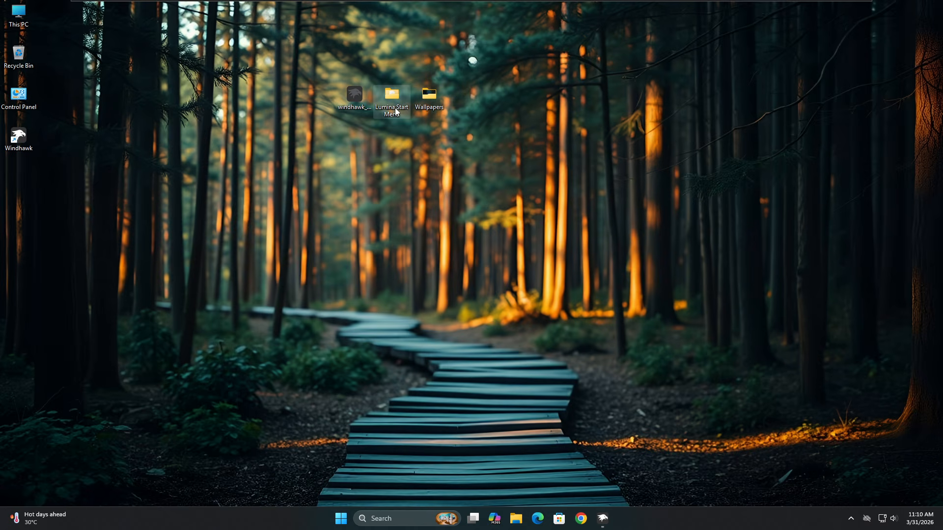
Open the Lumina Start Menu folder, switch to Windhawk and install the Taskbar height and icon size mod, accepting the risk.
double_click(393, 101)
left_click(608, 521)
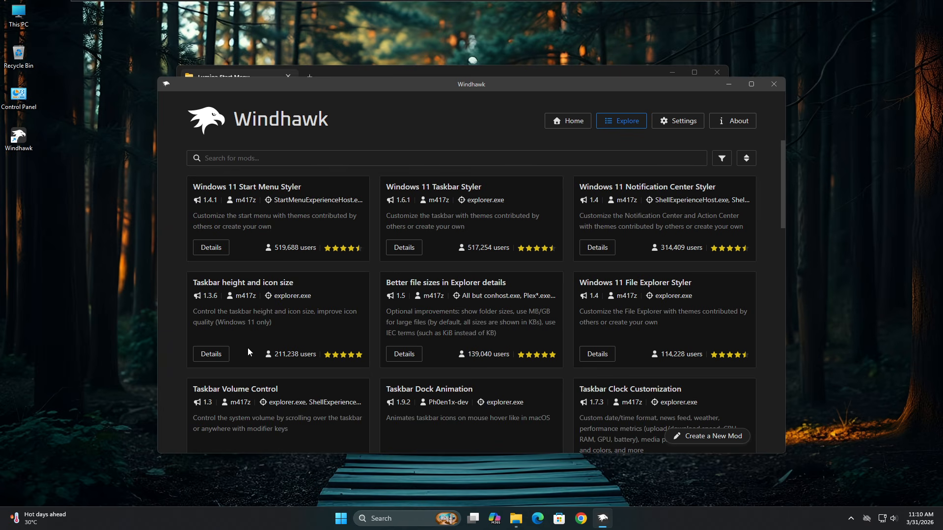
left_click(222, 356)
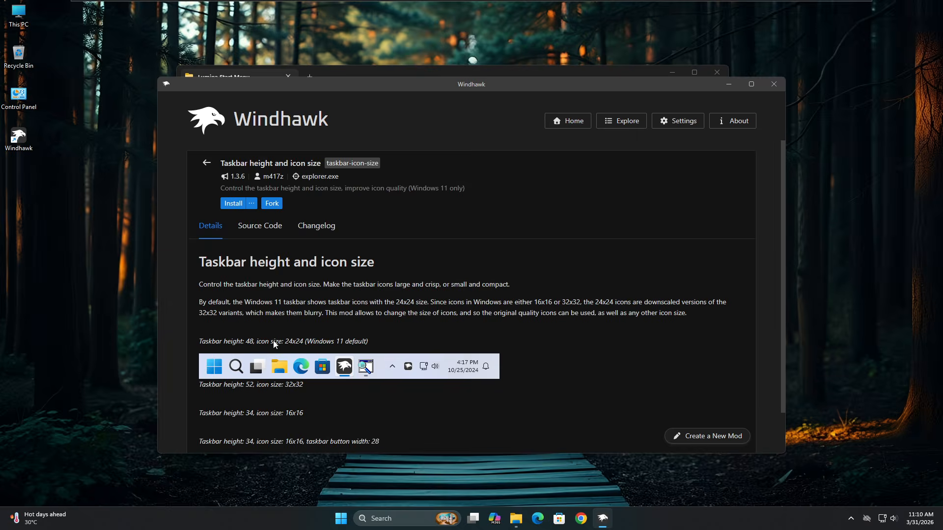
left_click(229, 205)
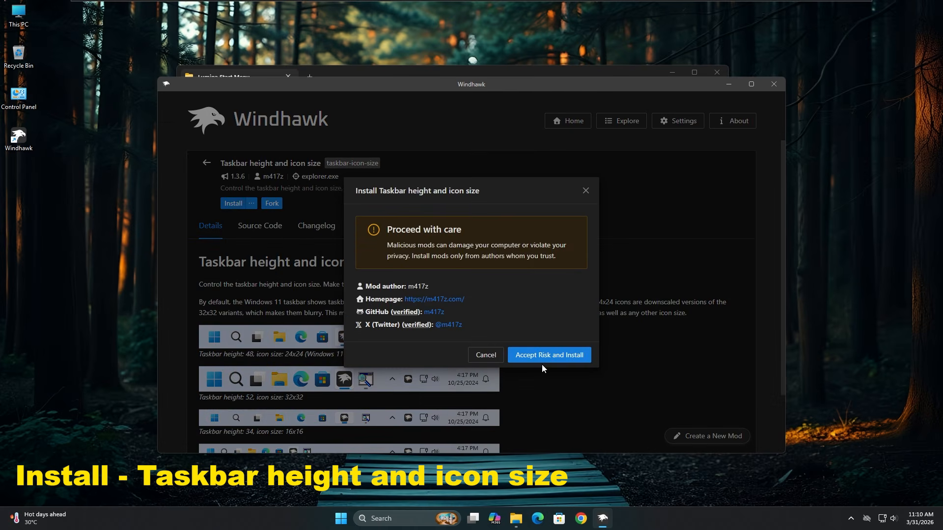
left_click(542, 355)
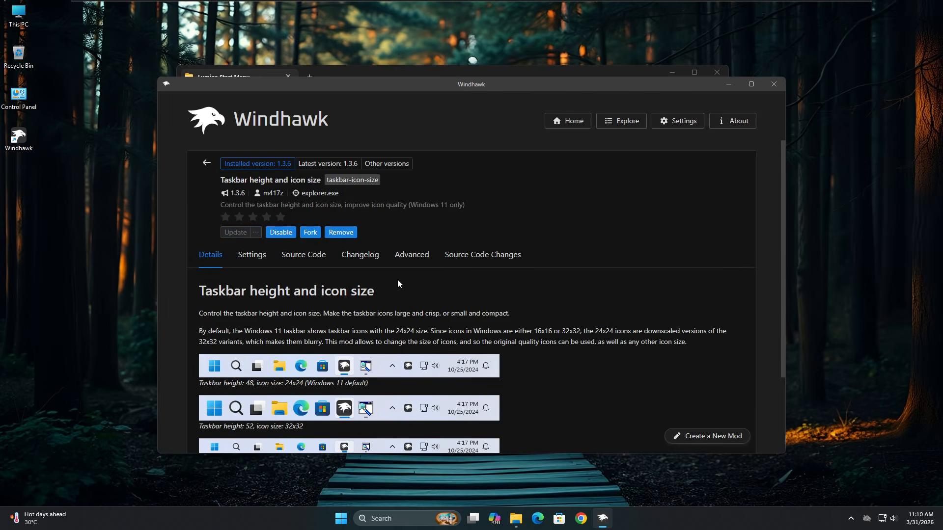
Show the mod's advanced settings, and copy the whole text of Taskbar height and icon size.txt from the Lumina Start Menu folder.
left_click(411, 254)
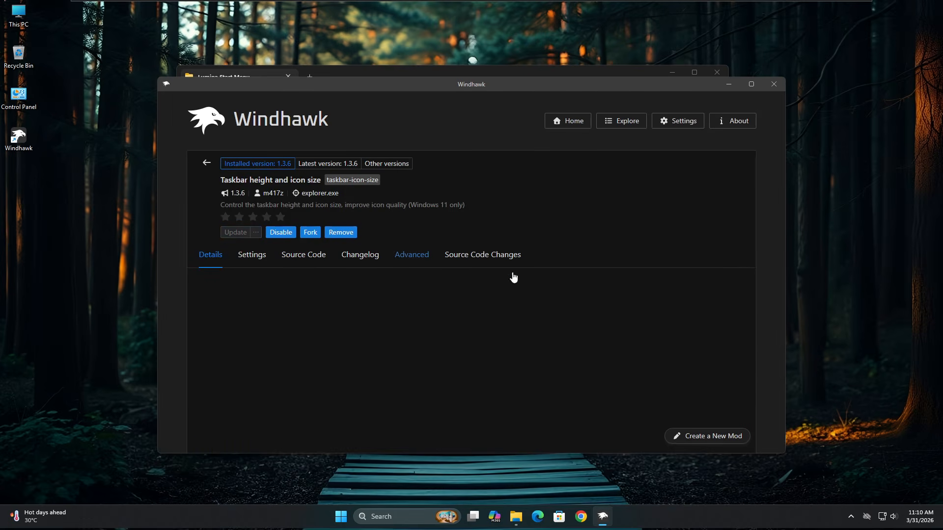
left_click(519, 516)
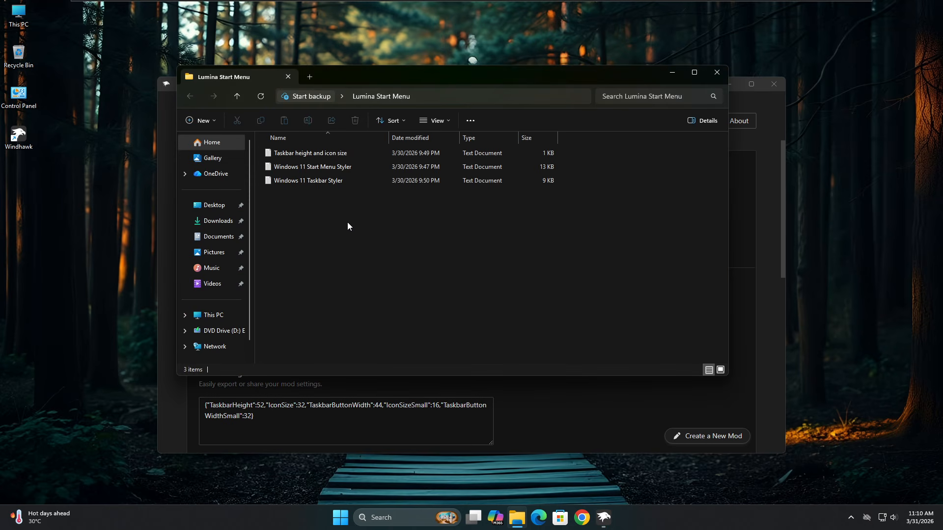
right_click(294, 152)
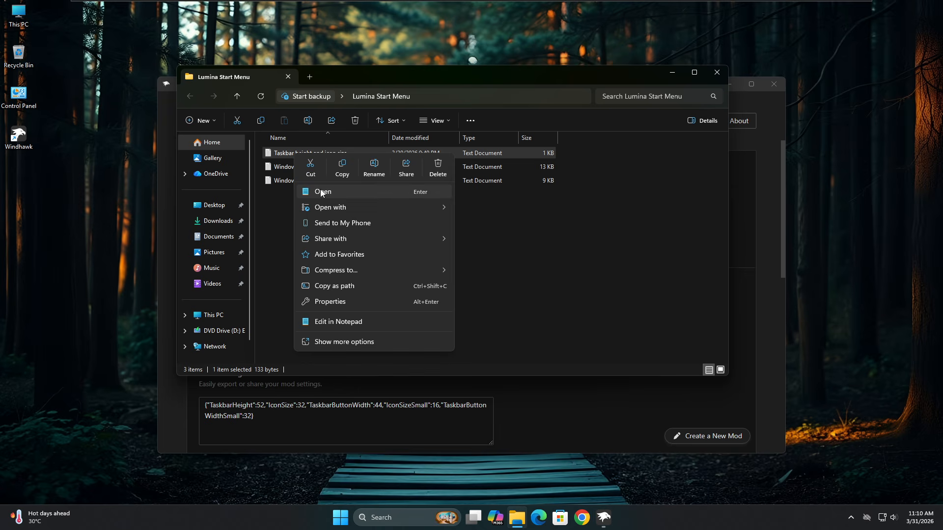
left_click(320, 191)
key("ctrl+a")
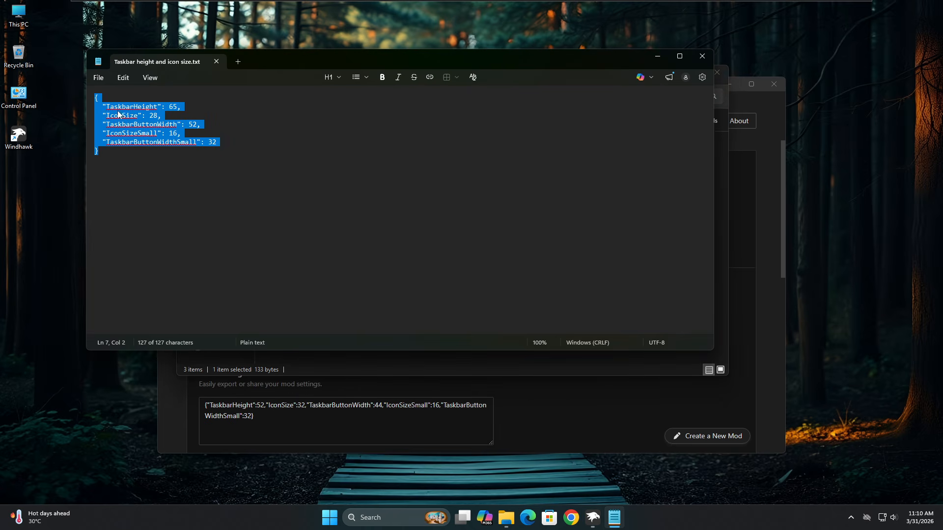
right_click(118, 115)
left_click(173, 134)
left_click(706, 57)
left_click(669, 74)
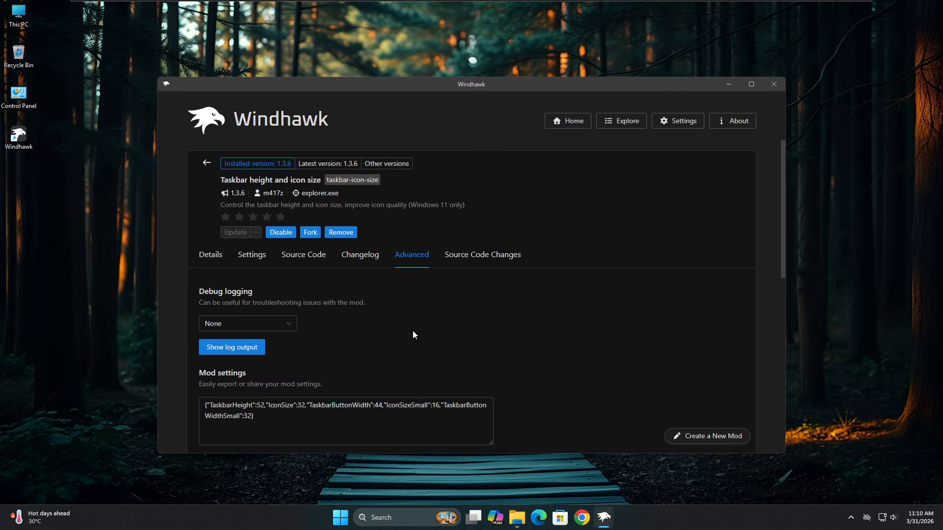
Replace the mod settings with the copied JSON (TaskbarHeight 65, IconSize 28, TaskbarButtonWidth 52, IconSizeSmall 16, TaskbarButtonWidthSmall 32) and save them.
scroll(334, 357, "down", 1)
scroll(334, 356, "down", 1)
left_click_drag(295, 327, 141, 274)
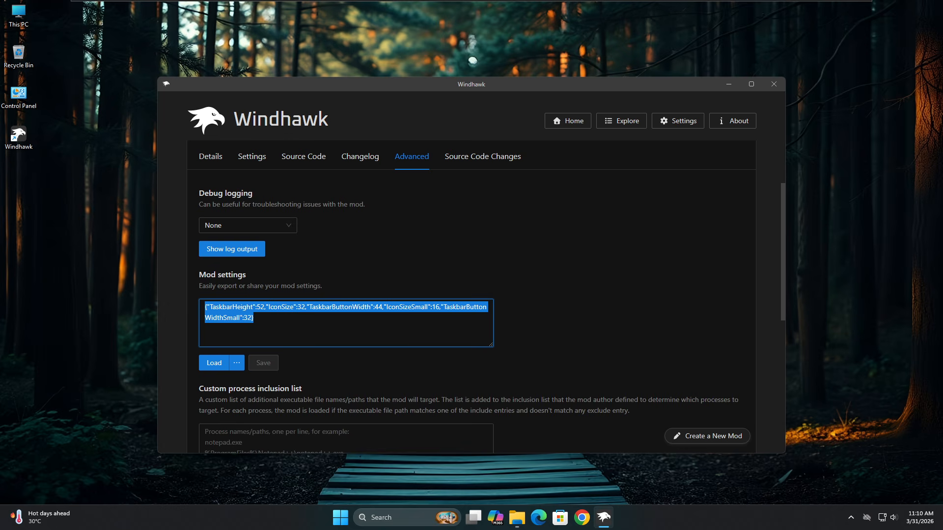
right_click(280, 319)
left_click(290, 354)
left_click(262, 362)
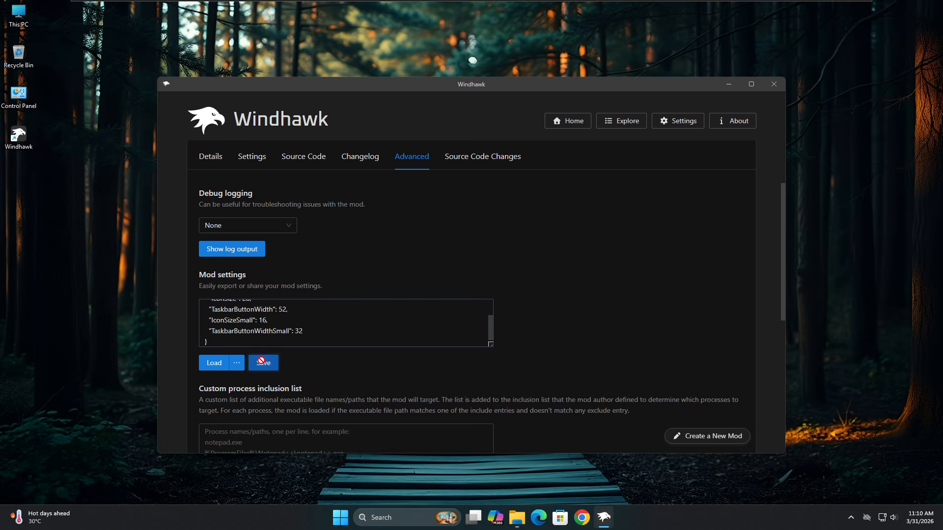
Return to the mod catalogue and install the Windows 11 Taskbar Styler mod, accepting the risk.
scroll(585, 275, "up", 2)
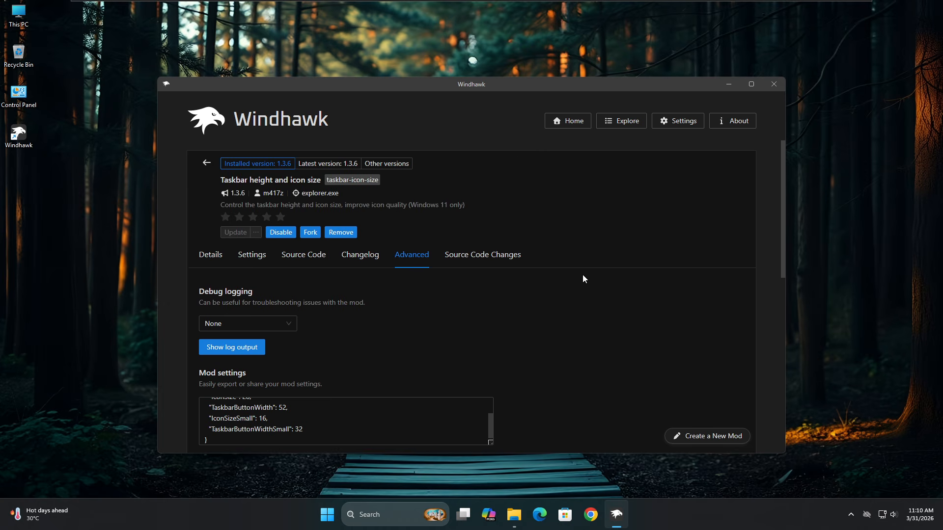
left_click(204, 160)
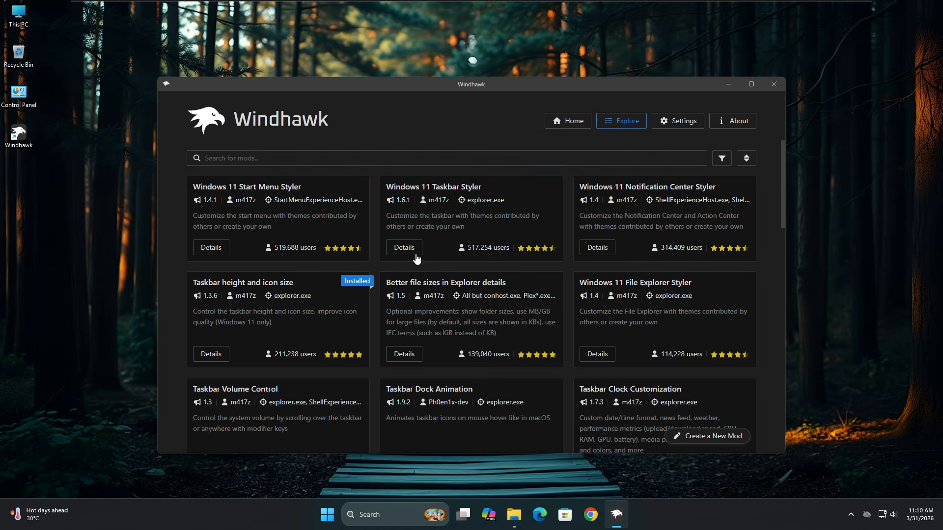
left_click(402, 249)
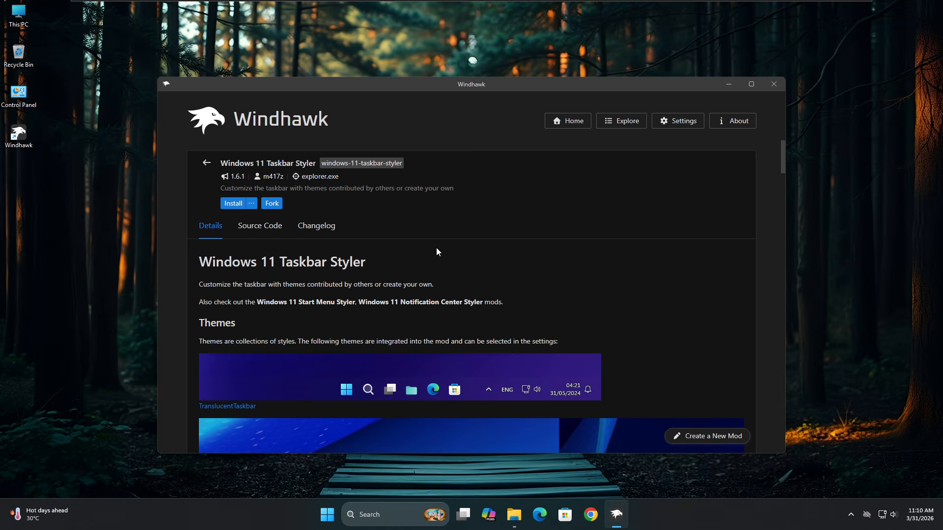
left_click(229, 208)
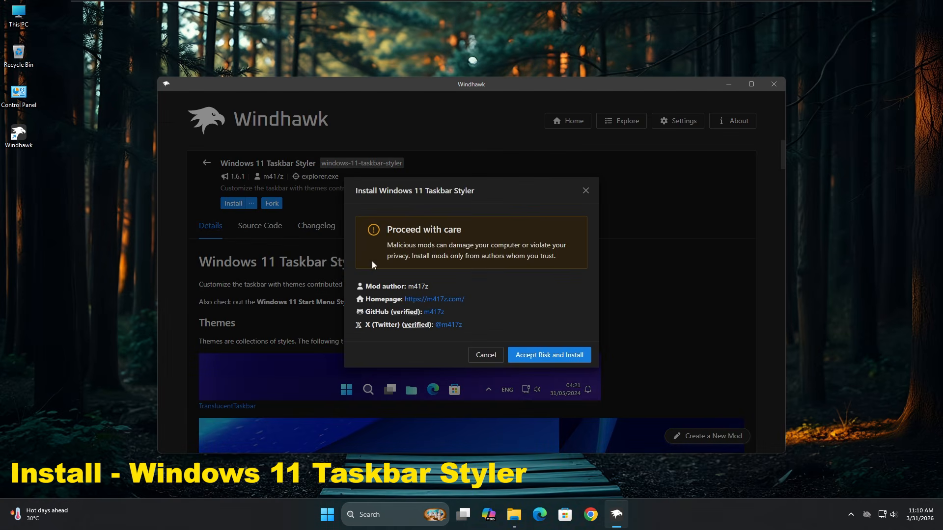
left_click(561, 360)
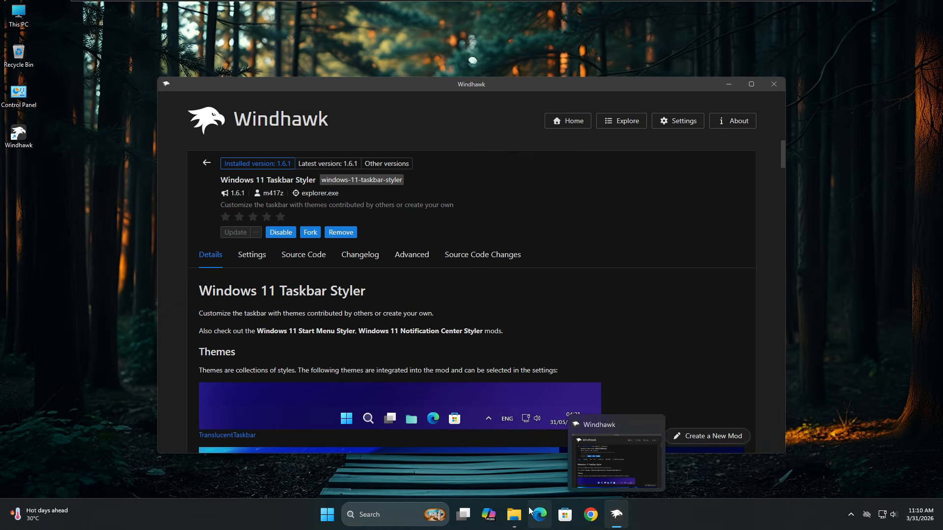
Copy the whole text of Windows 11 Taskbar Styler.txt from the Lumina Start Menu folder and return to Windhawk.
left_click(515, 515)
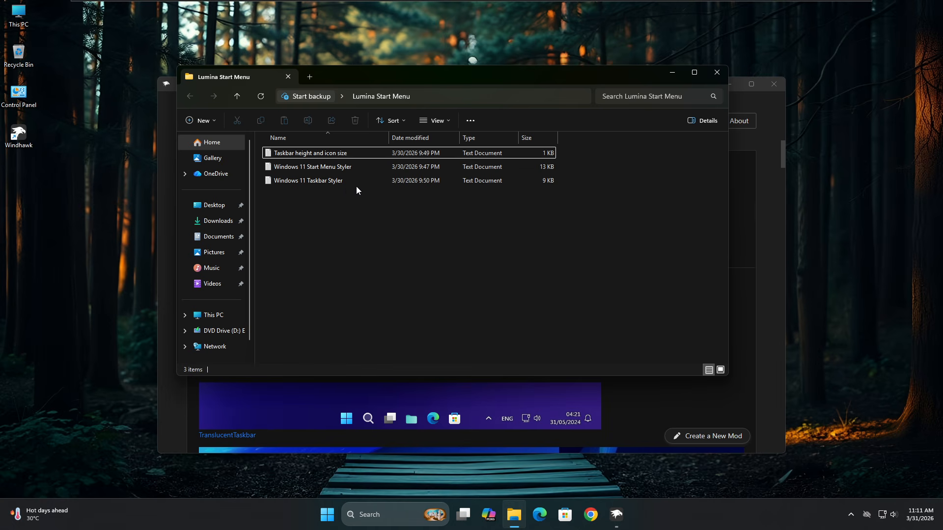
right_click(353, 184)
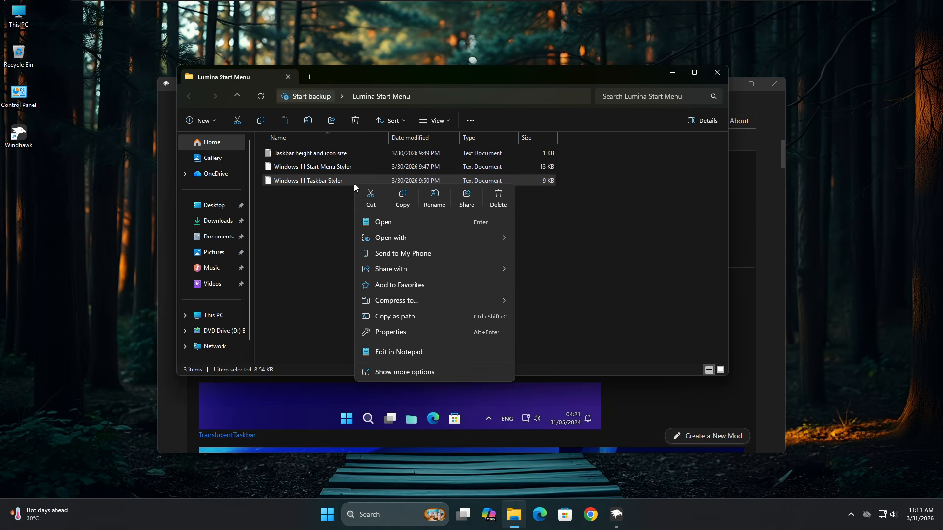
left_click(391, 222)
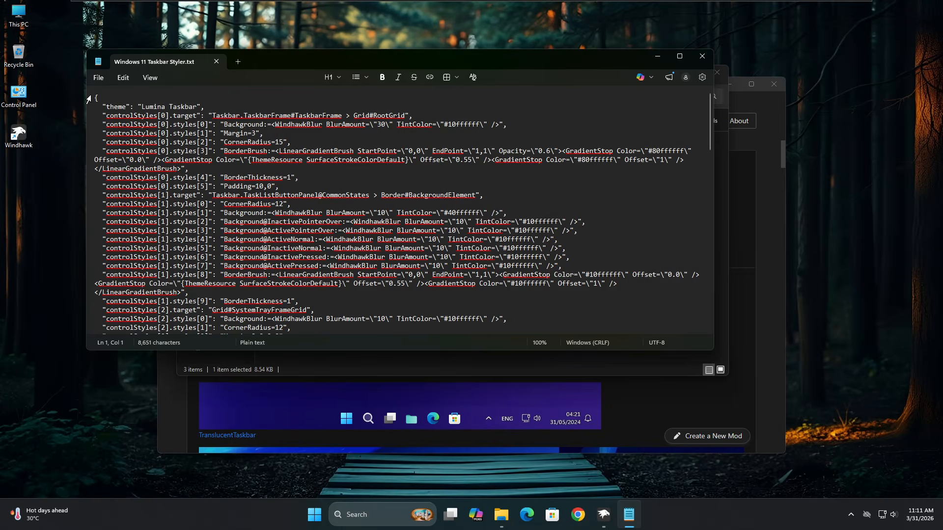
key("ctrl+a")
right_click(234, 222)
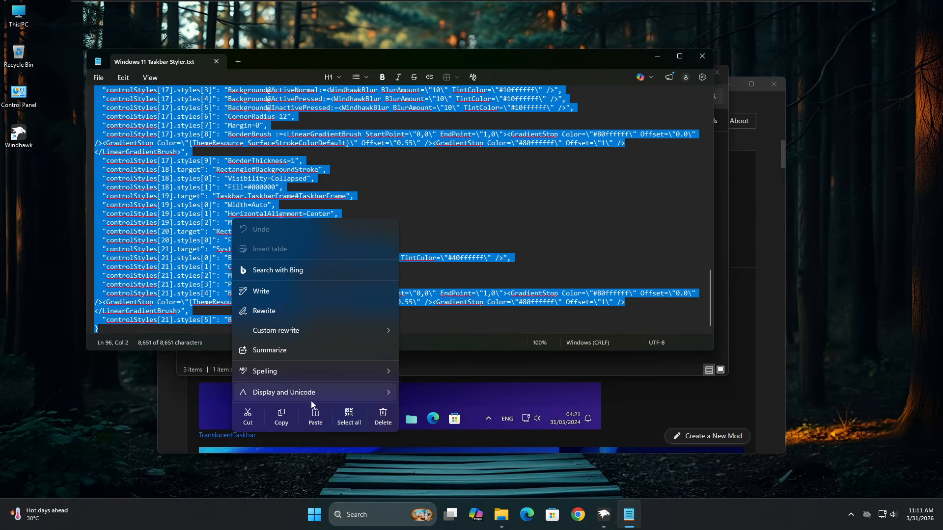
left_click(281, 417)
left_click(702, 57)
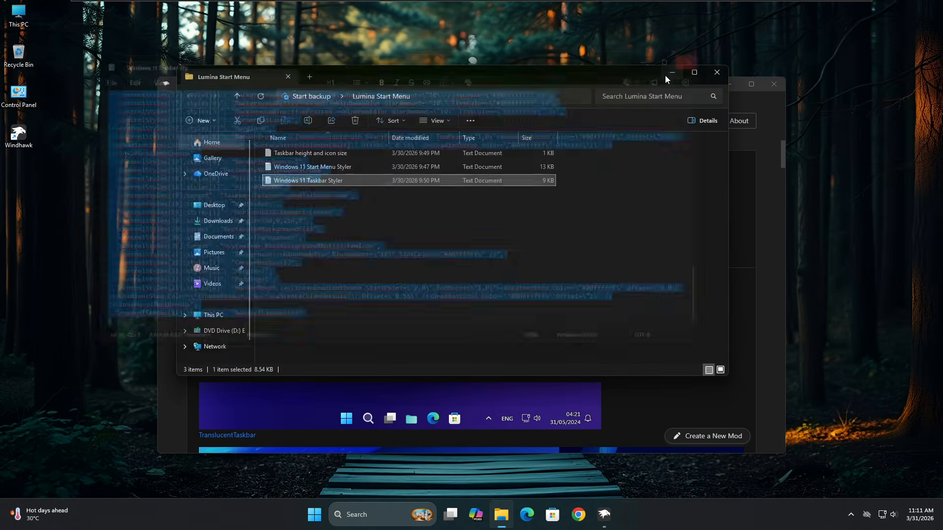
left_click(667, 73)
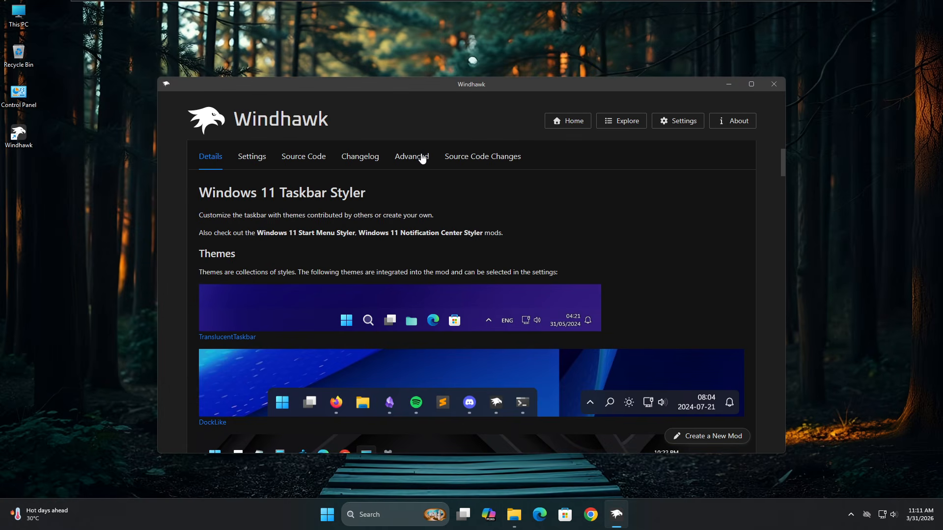
Replace the Windows 11 Taskbar Styler's advanced mod settings with the copied "Lumina Taskbar" JSON and save them.
left_click(411, 157)
scroll(380, 305, "down", 3)
key("ctrl+a")
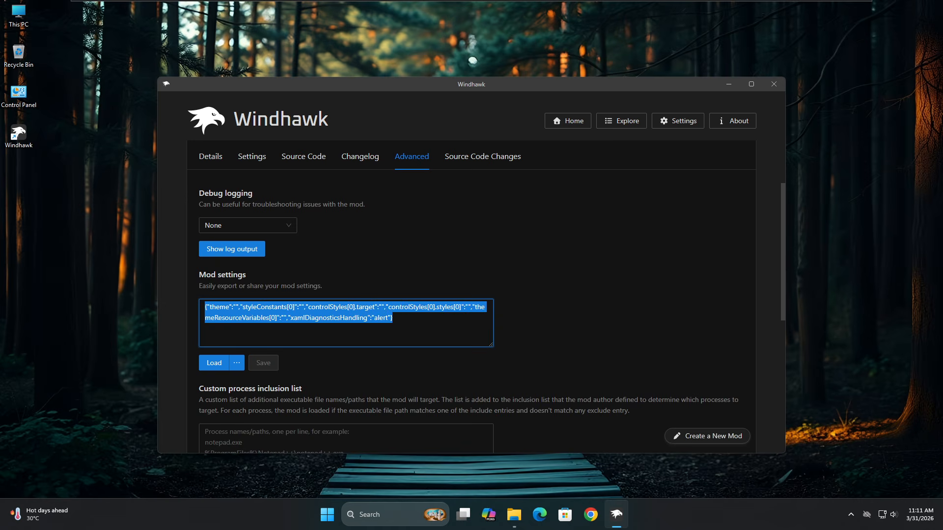
right_click(224, 309)
left_click(248, 354)
left_click(248, 350)
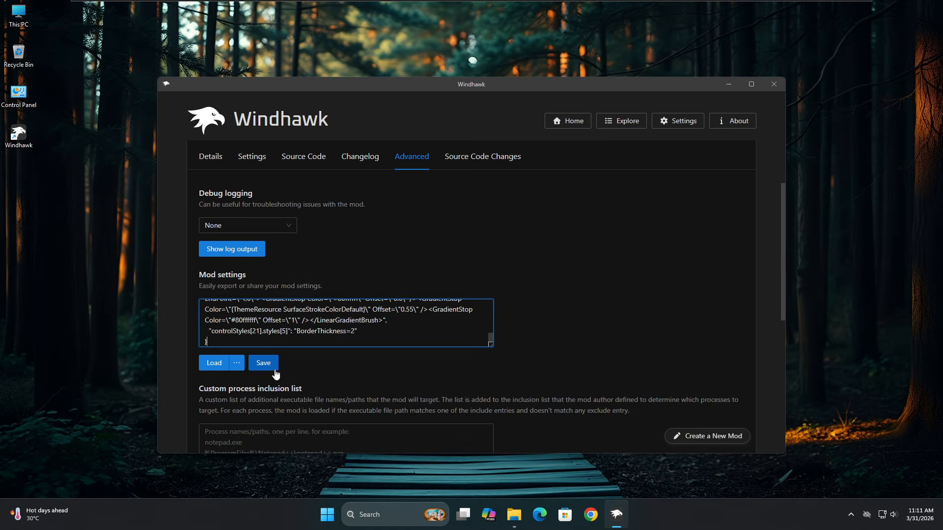
left_click(263, 363)
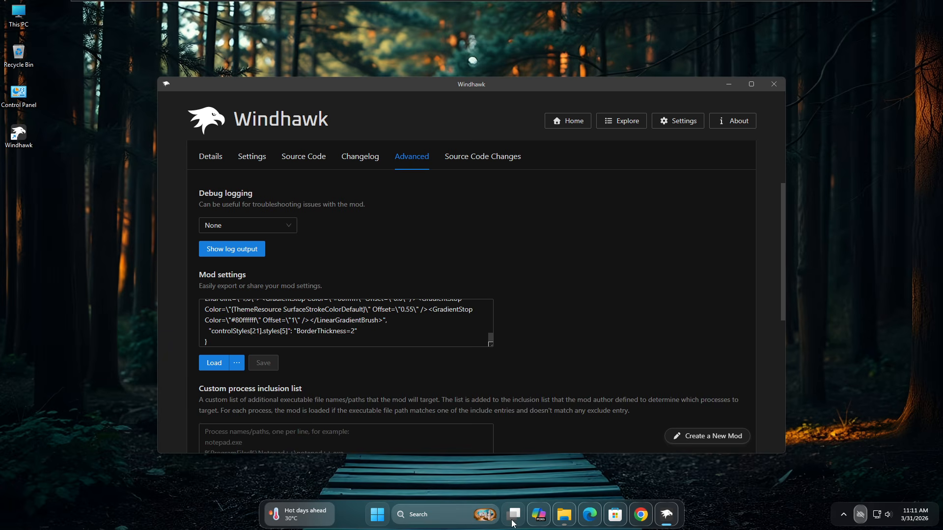
Return to the mod catalogue and install the Windows 11 Start Menu Styler mod, accepting the risk.
scroll(743, 378, "up", 3)
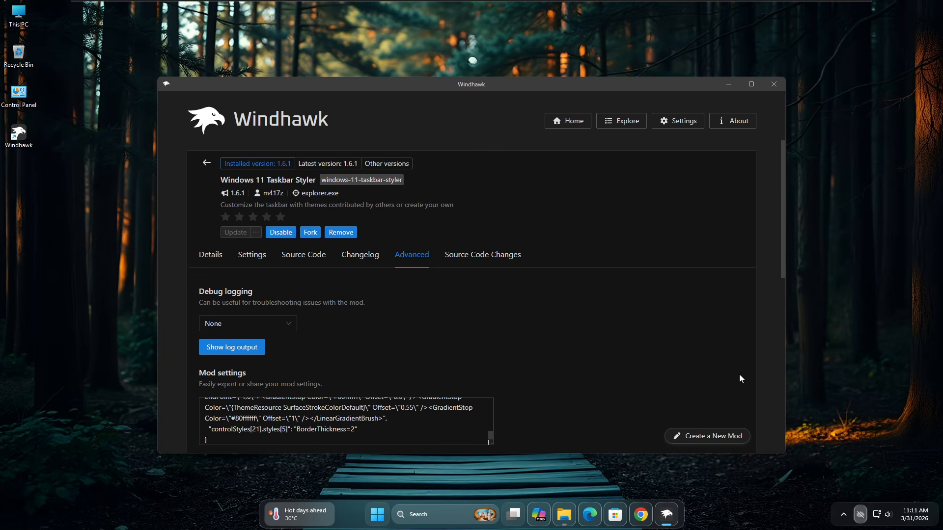
left_click(204, 163)
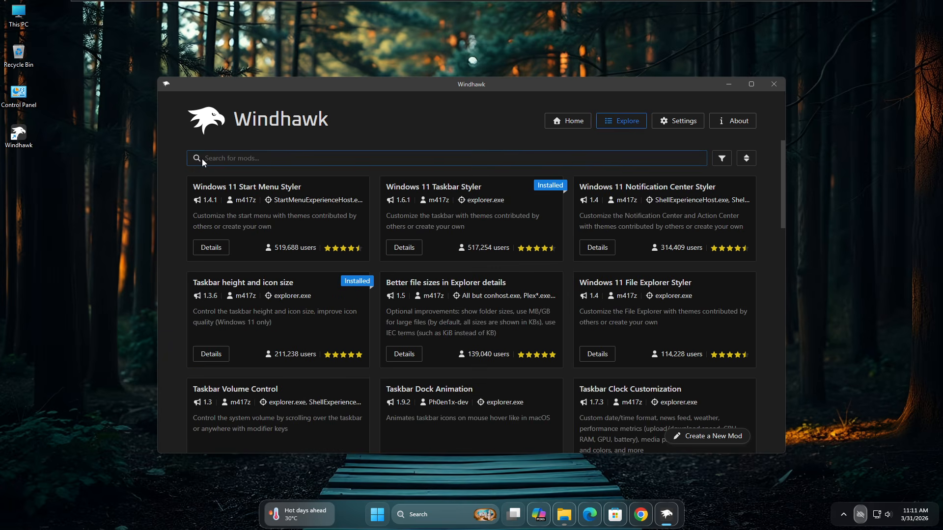
left_click(211, 248)
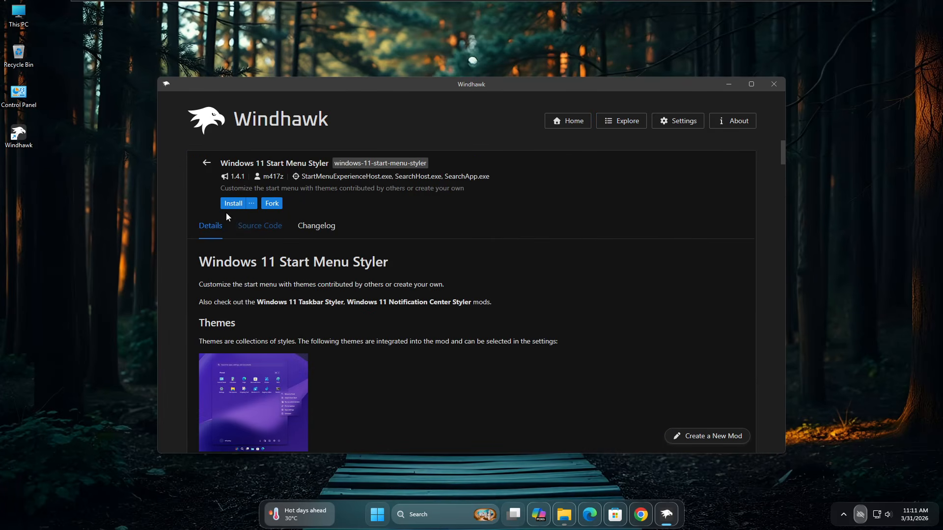
left_click(228, 203)
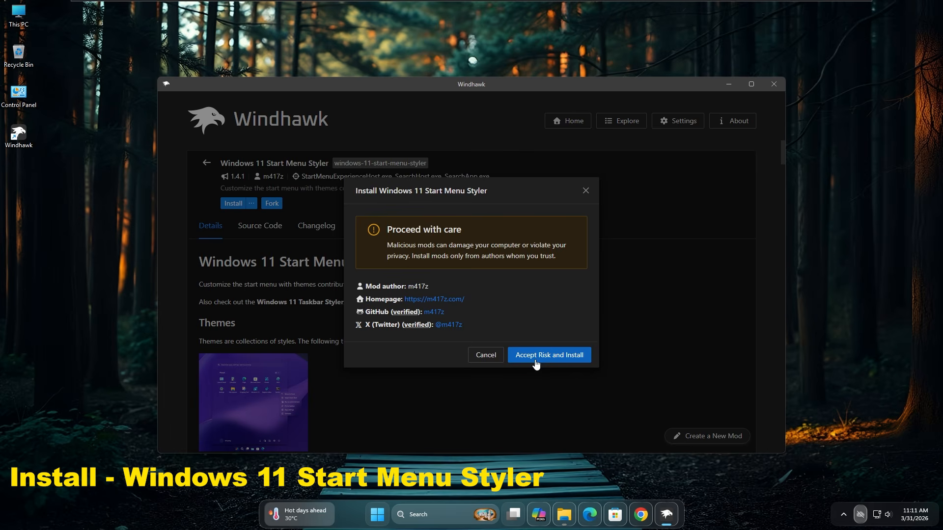
left_click(536, 363)
Show the mod's advanced settings, copy the whole text of Windows 11 Start Menu Styler.txt, and close the file and the Lumina Start Menu folder.
left_click(415, 256)
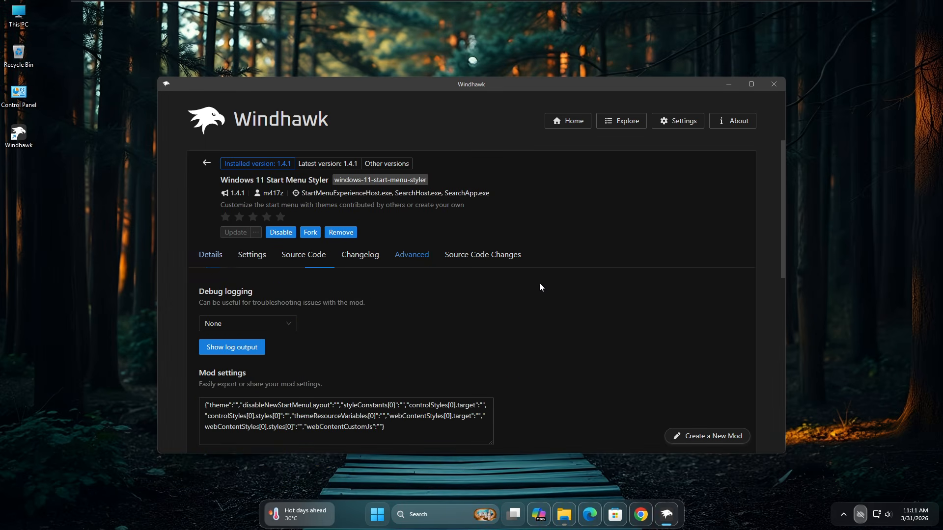
scroll(565, 300, "down", 3)
left_click(569, 513)
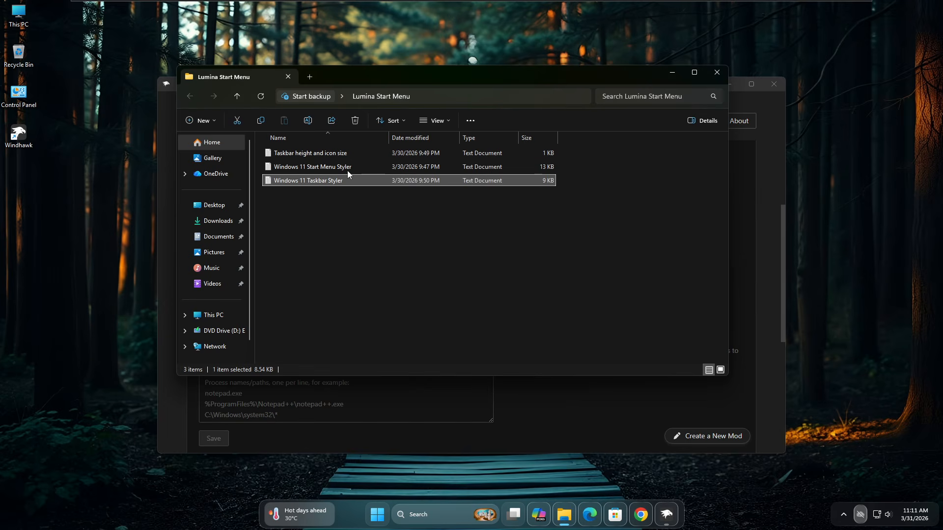
right_click(319, 167)
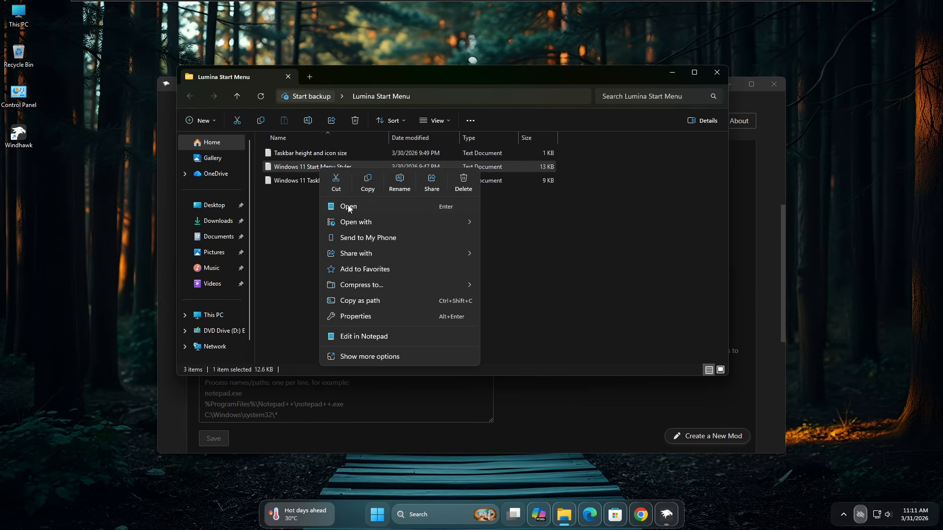
left_click(344, 208)
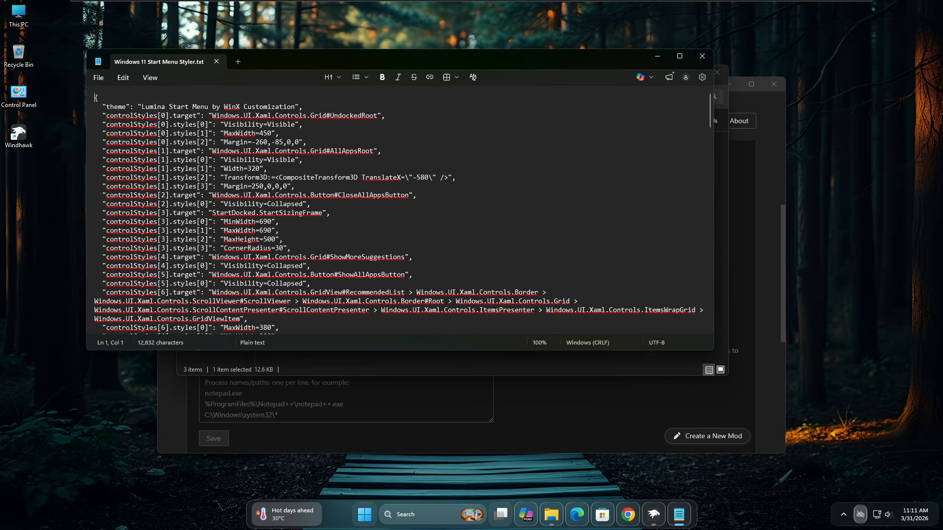
key("ctrl+a")
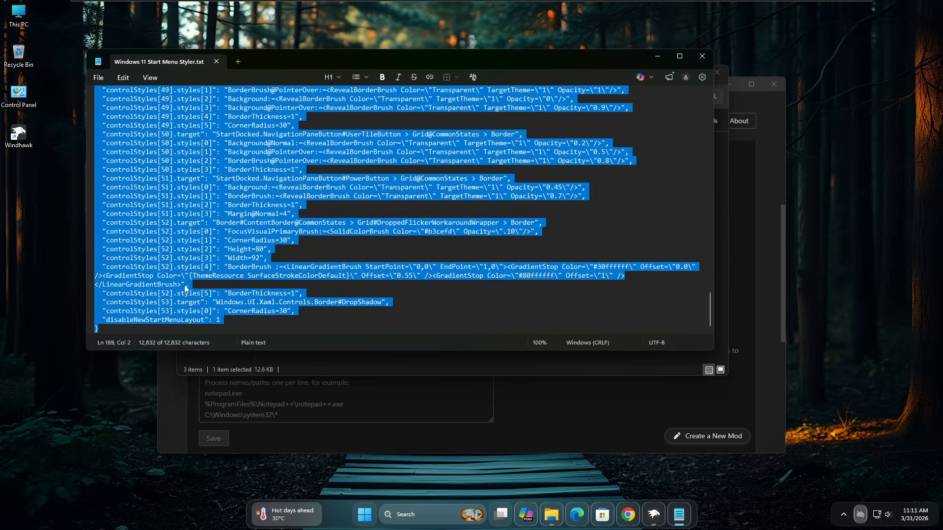
right_click(184, 285)
left_click(231, 481)
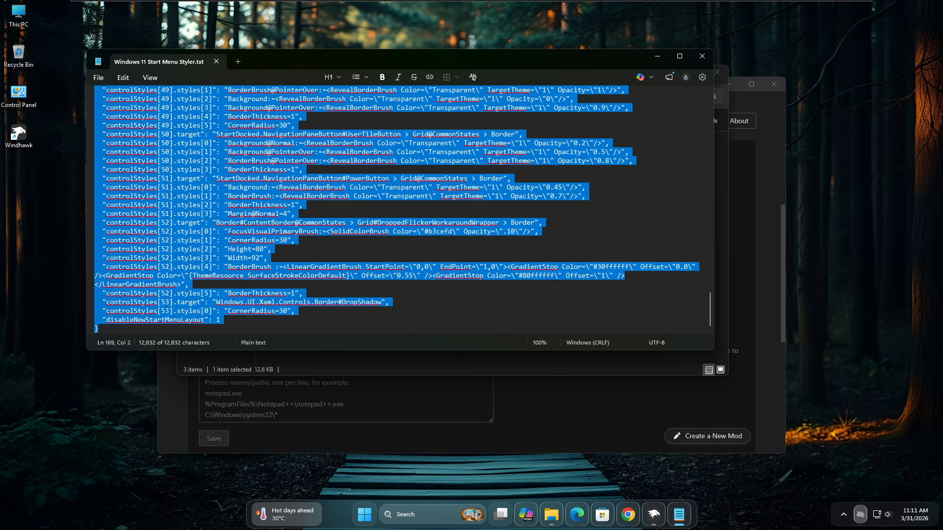
left_click(702, 57)
left_click(715, 72)
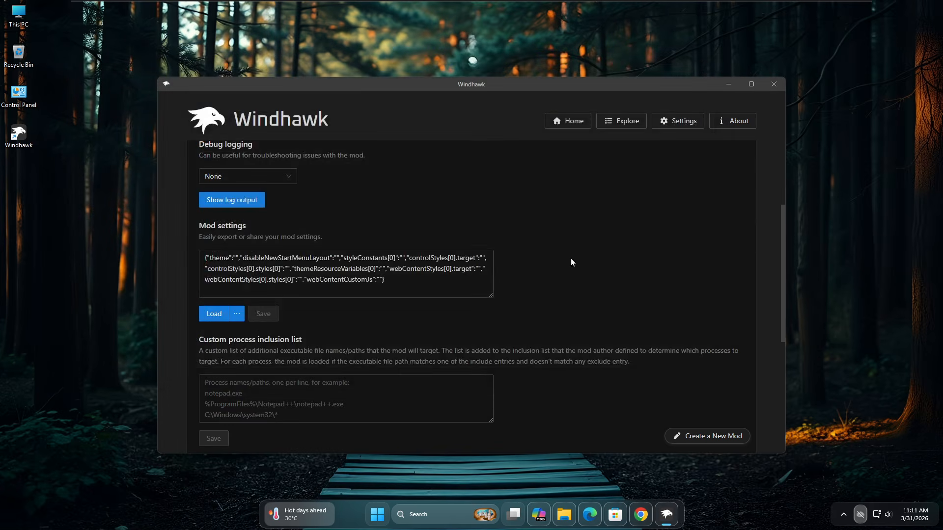
left_click_drag(388, 281, 180, 262)
right_click(229, 271)
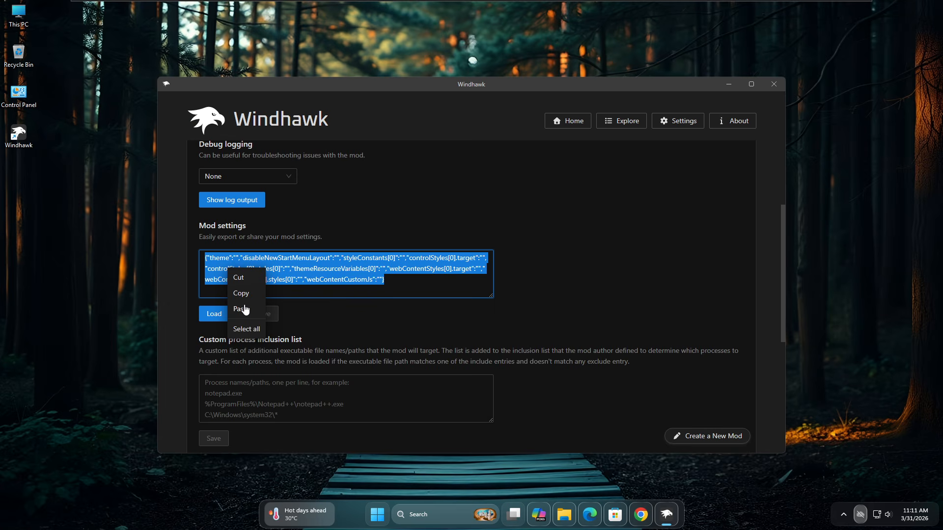
left_click(241, 309)
left_click(214, 314)
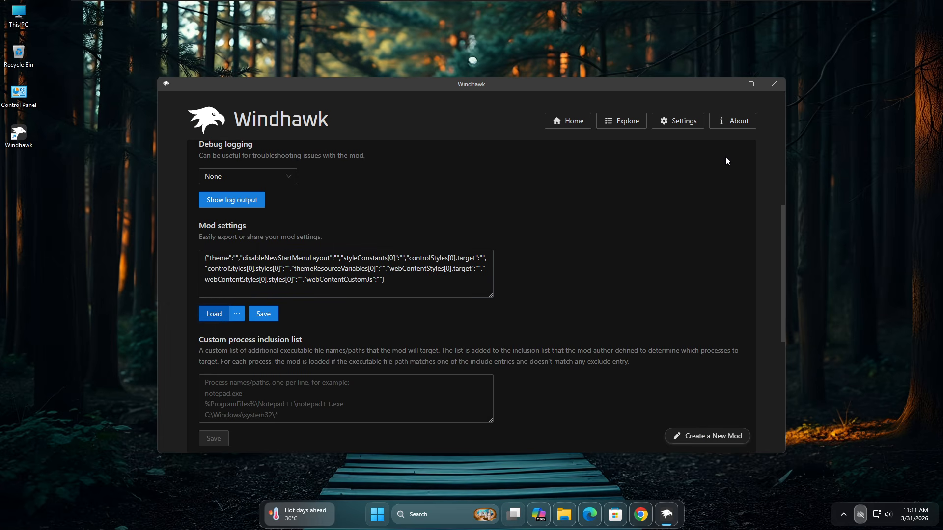
Replace the Start Menu Styler's mod settings with the copied "Lumina Start Menu by WinX Customization" JSON, save them and close Windhawk.
left_click_drag(385, 280, 106, 232)
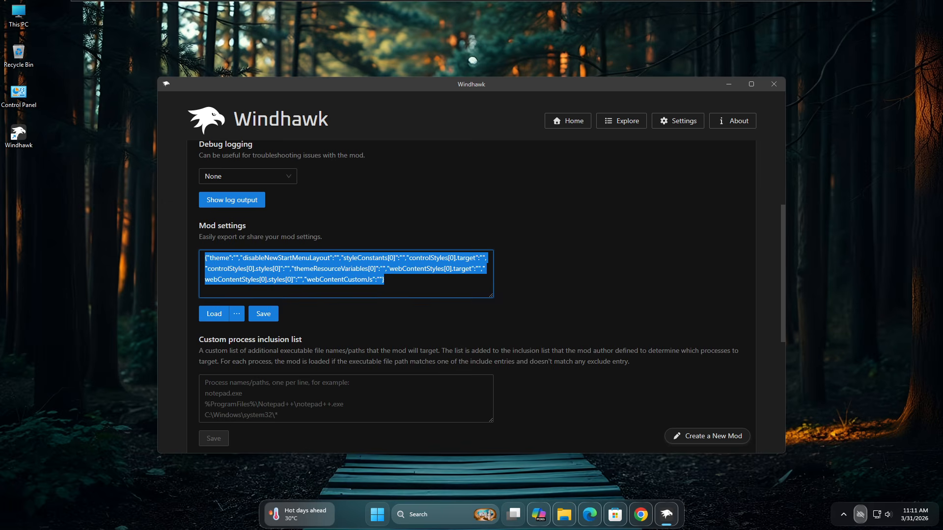
right_click(261, 266)
left_click(275, 308)
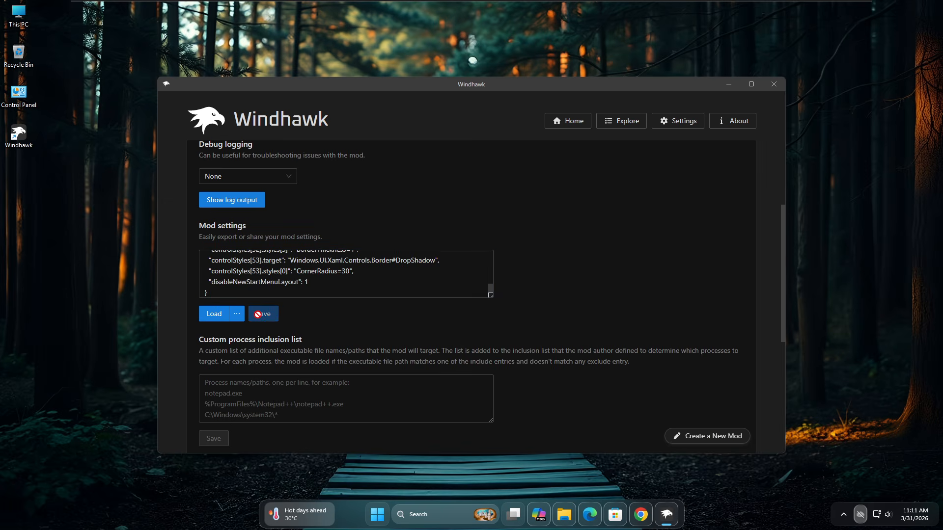
left_click(774, 85)
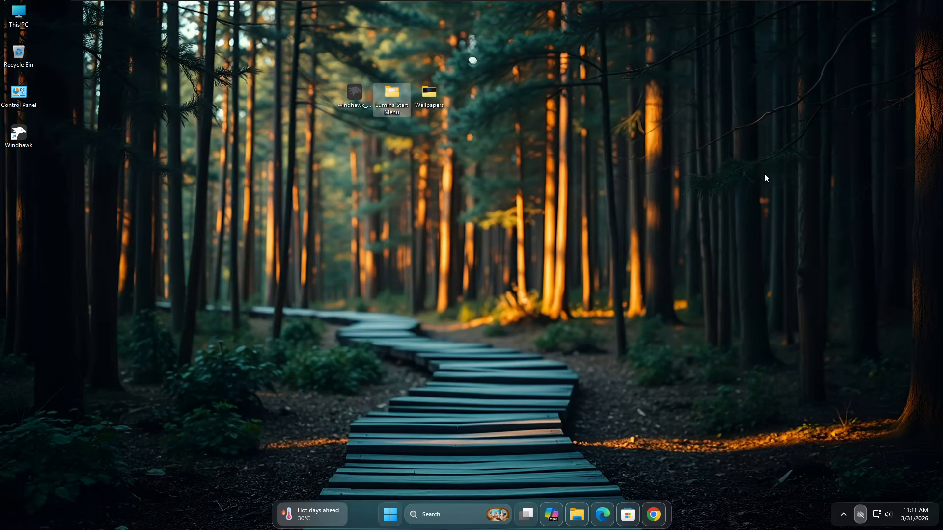
right_click(444, 172)
mouse_move(472, 183)
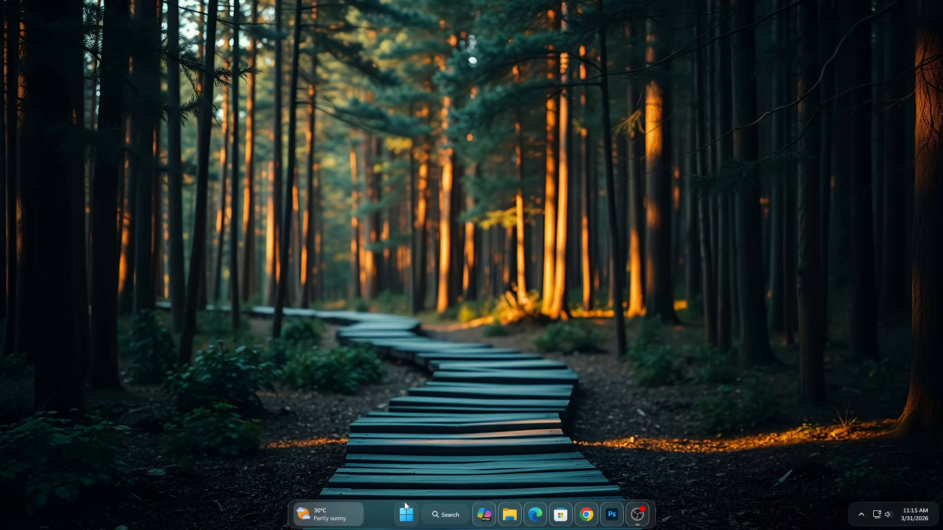
Turn on Settings, File Explorer, Documents, Downloads, Music, Pictures, Videos, Network and Personal folder in the Start folder settings, and check the Start menu.
left_click(407, 515)
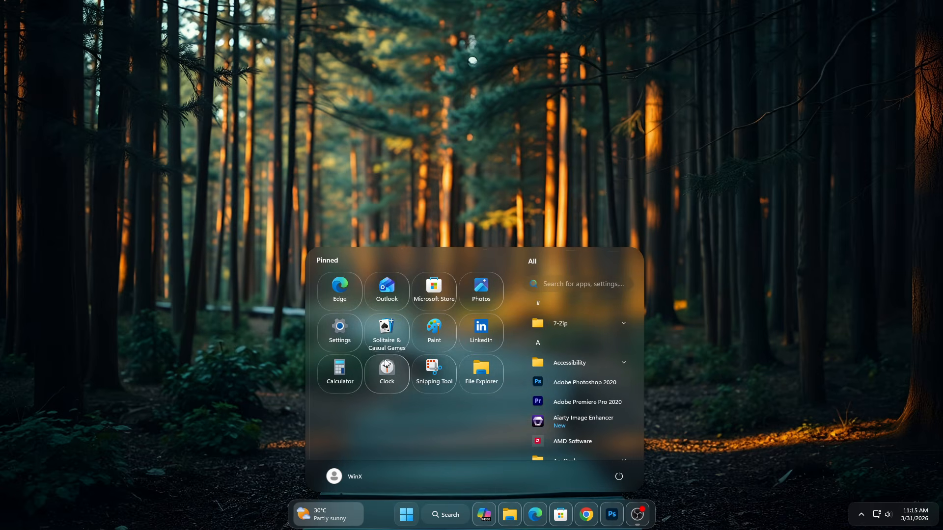
right_click(563, 479)
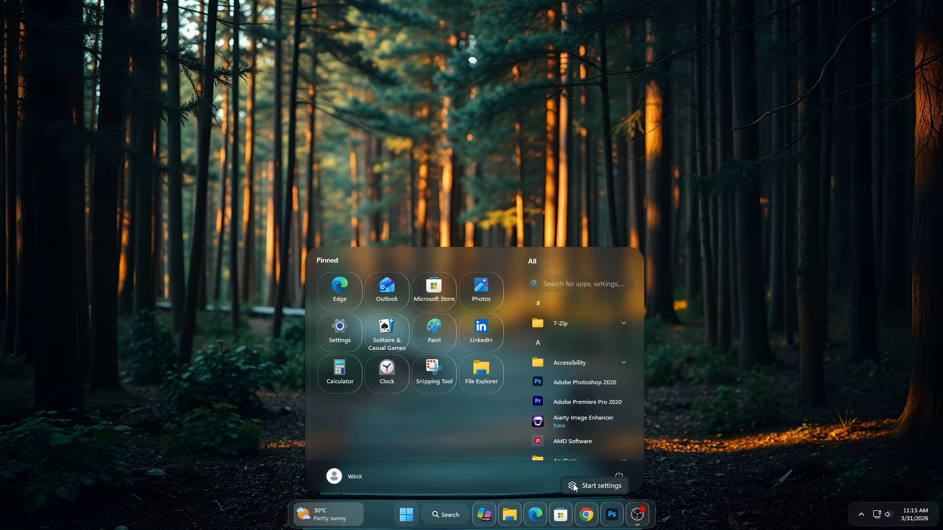
left_click(573, 486)
scroll(352, 265, "down", 1)
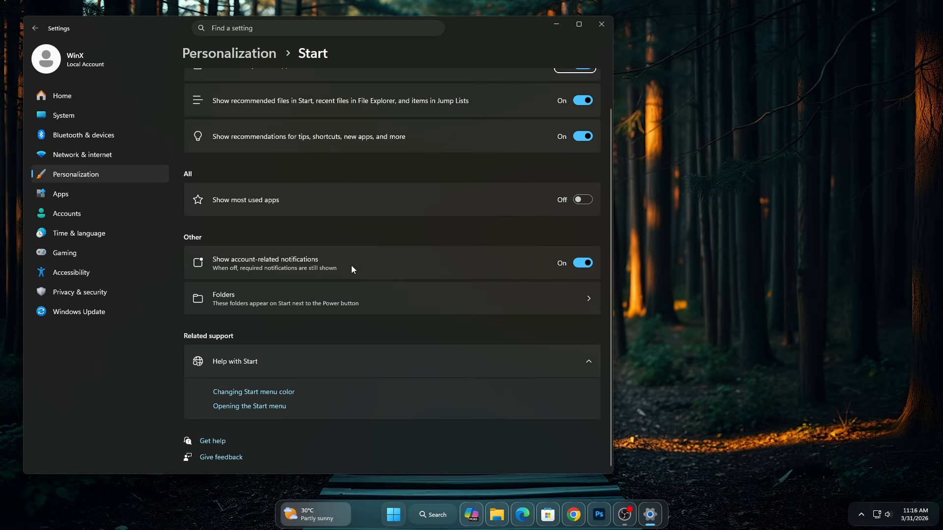
left_click(401, 307)
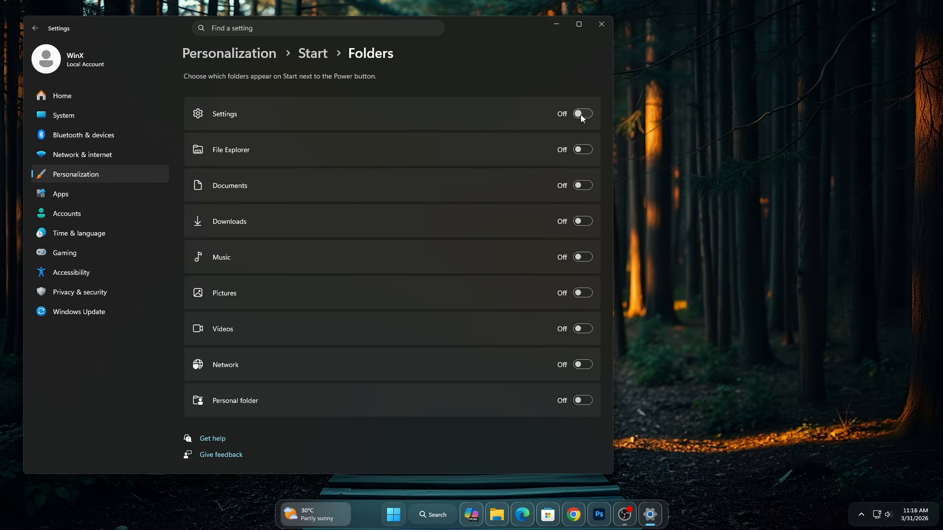
left_click(583, 221)
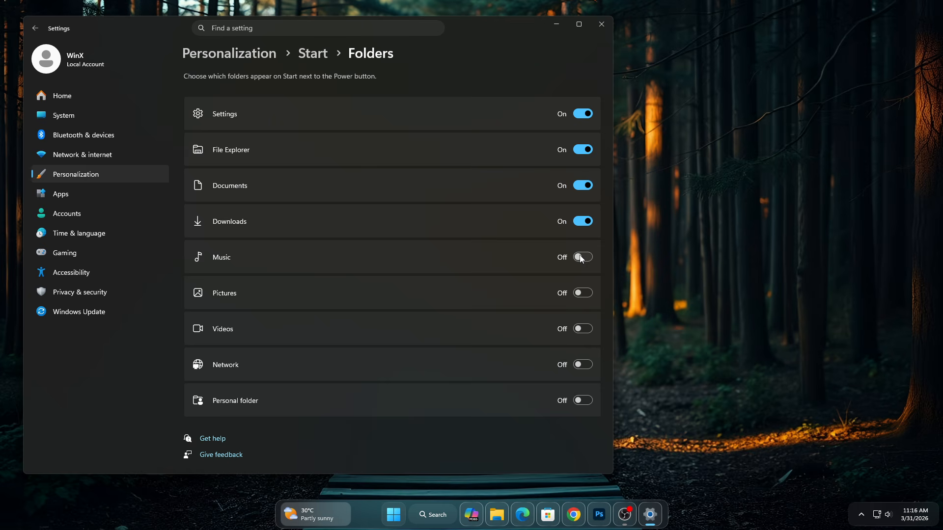
left_click(583, 258)
left_click(584, 364)
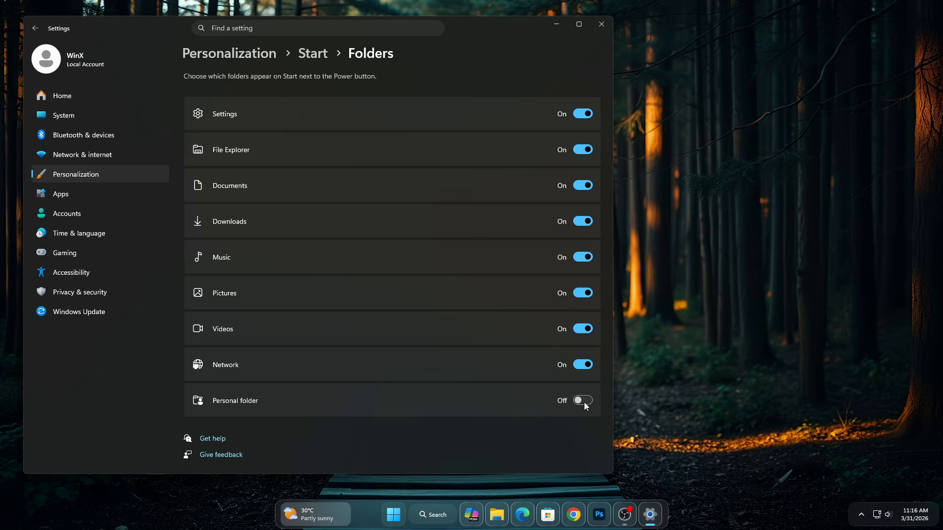
left_click(611, 22)
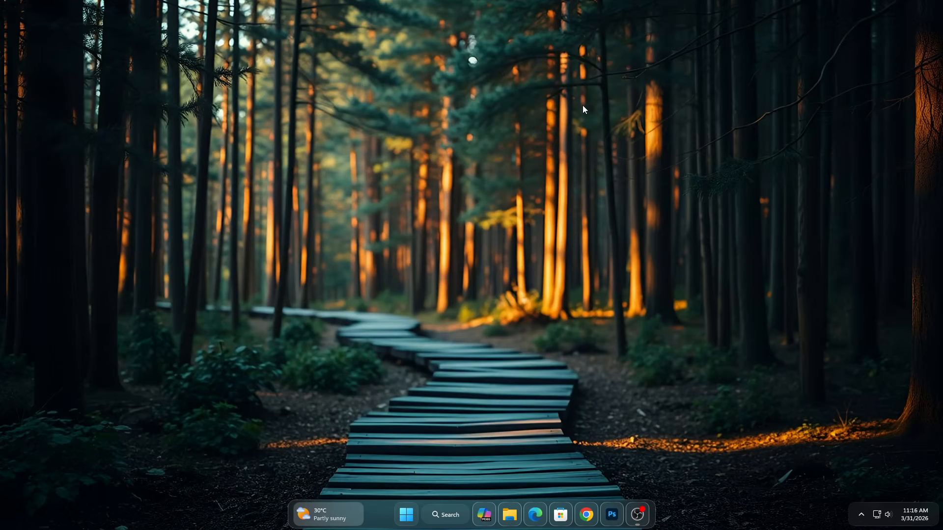
key("super")
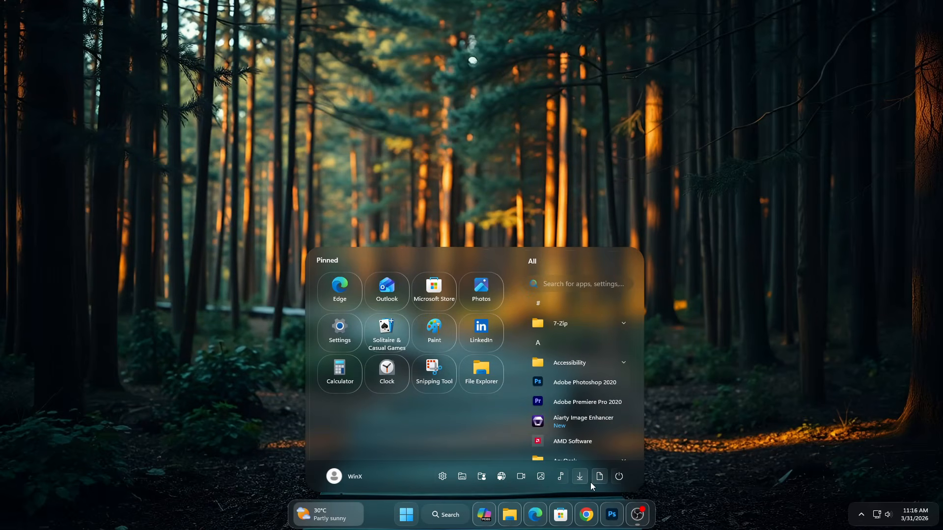
left_click(407, 516)
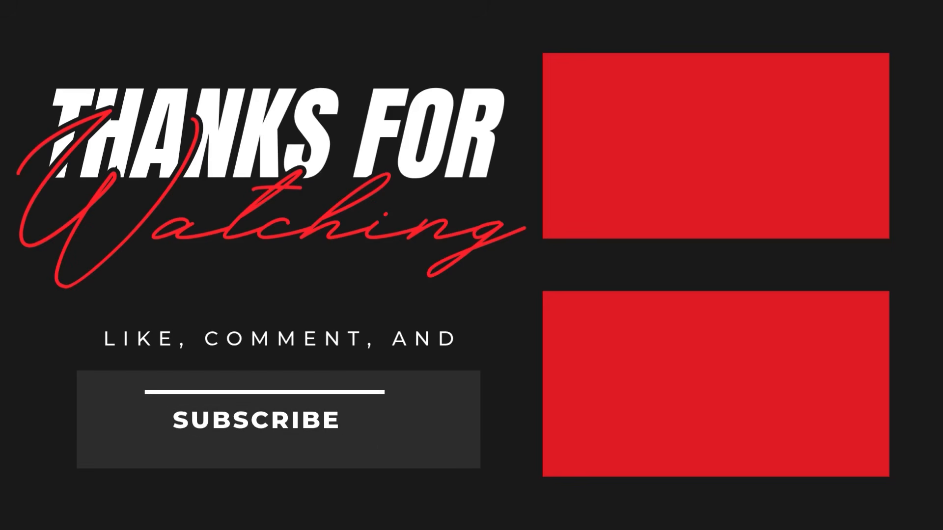